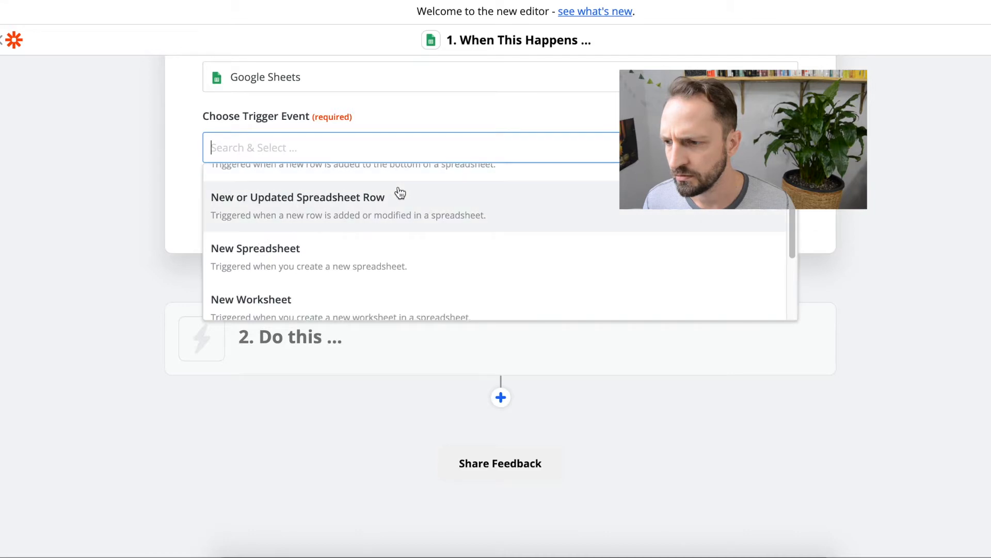
Set the Google Sheets trigger event to New or Updated Spreadsheet Row and continue to the account selection
left_click(351, 203)
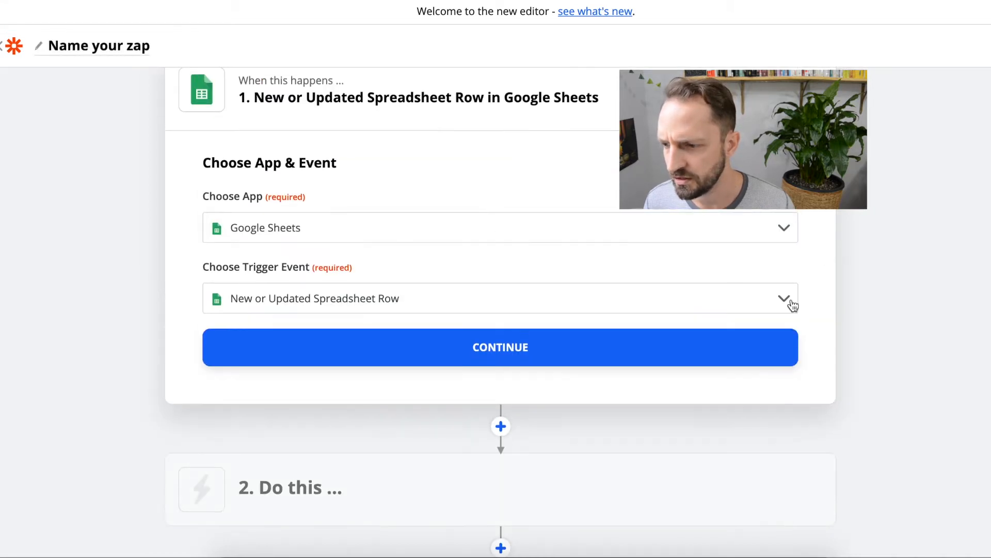
left_click(792, 307)
scroll(563, 361, "down", 3)
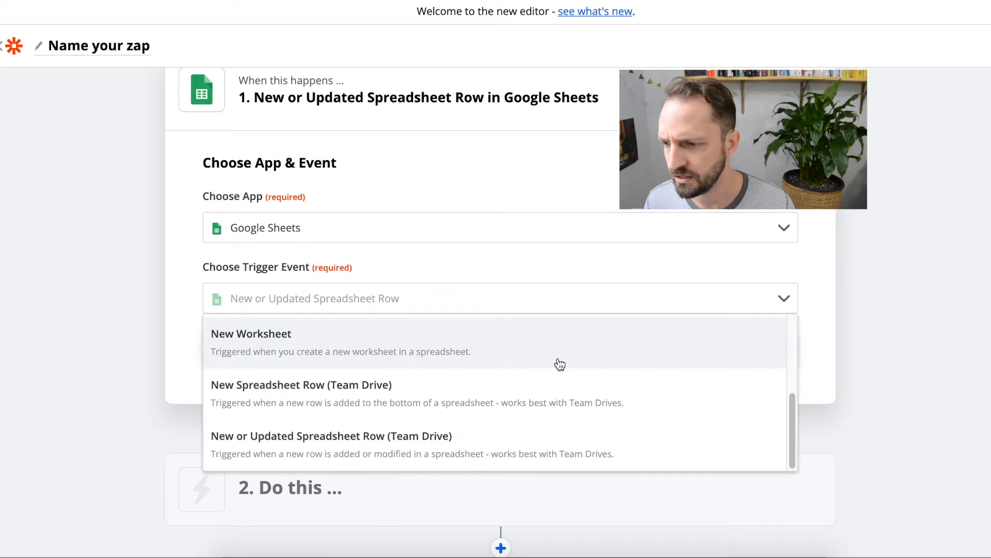
scroll(339, 401, "up", 5)
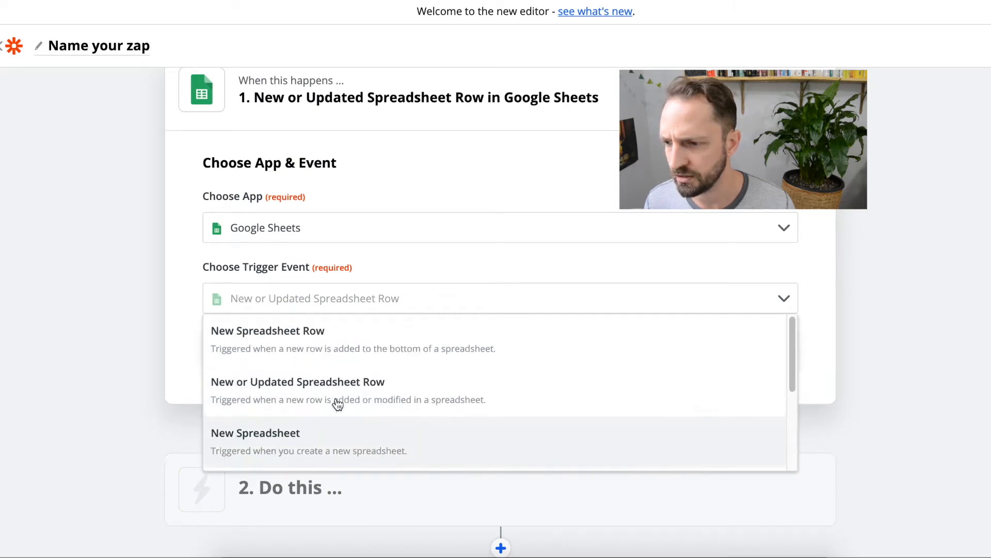
left_click(269, 383)
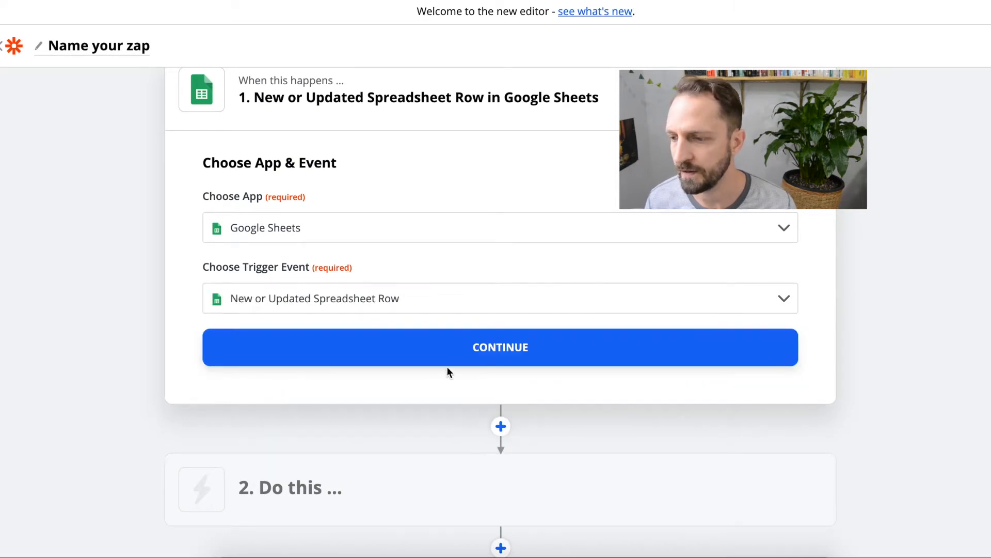
left_click(486, 356)
Select the connected Google Sheets account for the trigger and continue to the spreadsheet settings
left_click(310, 263)
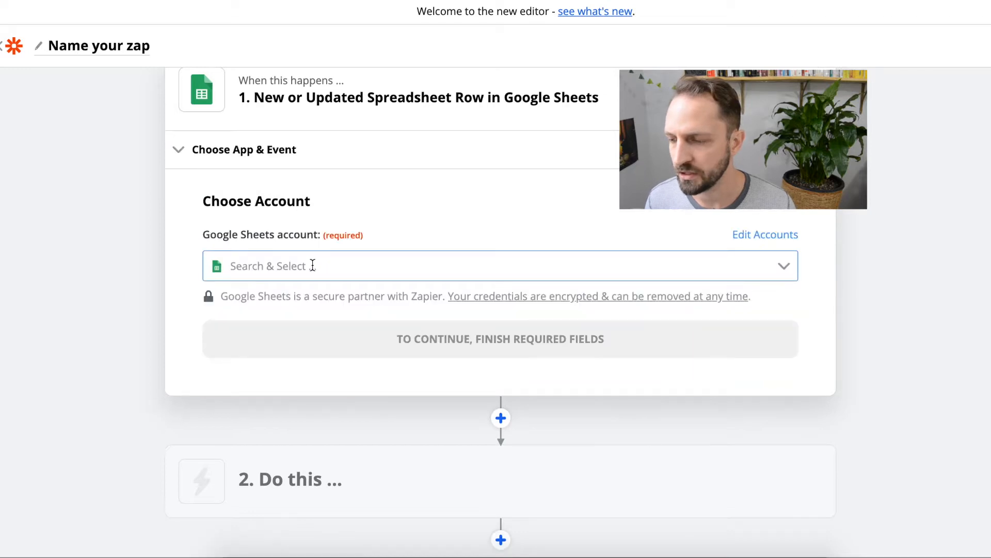
left_click(411, 314)
left_click(490, 349)
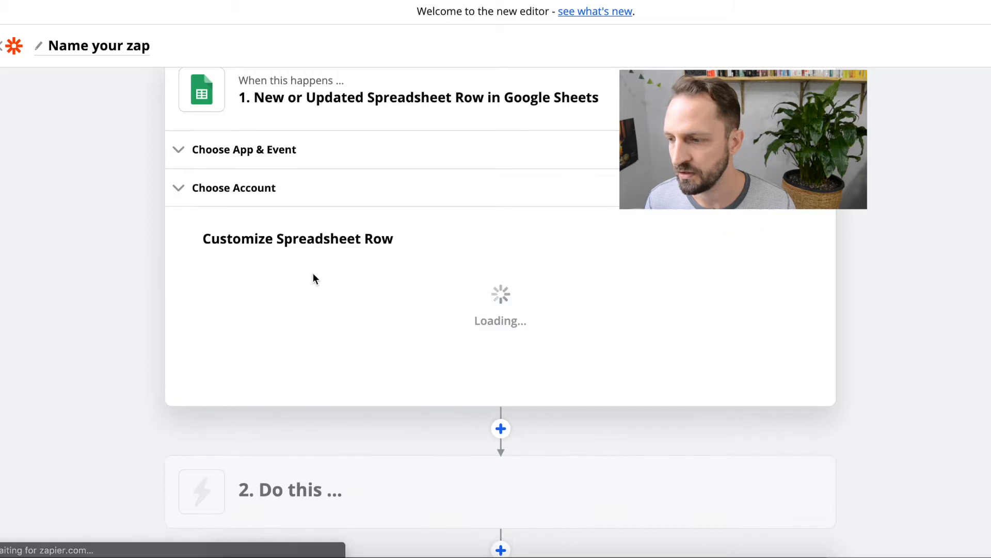
Choose the spreadsheet New Leads from Landing Page and its Leads worksheet for the trigger
left_click(785, 252)
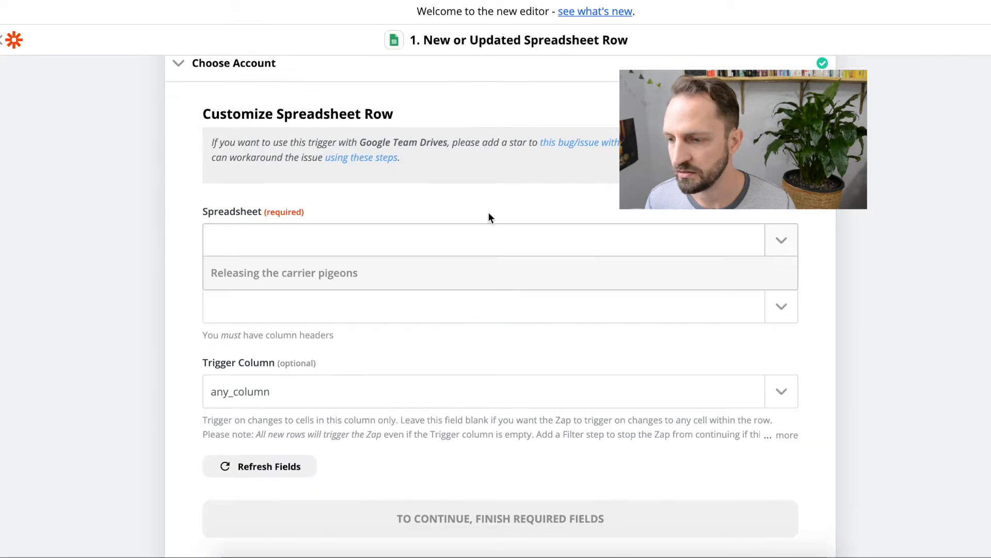
left_click(320, 302)
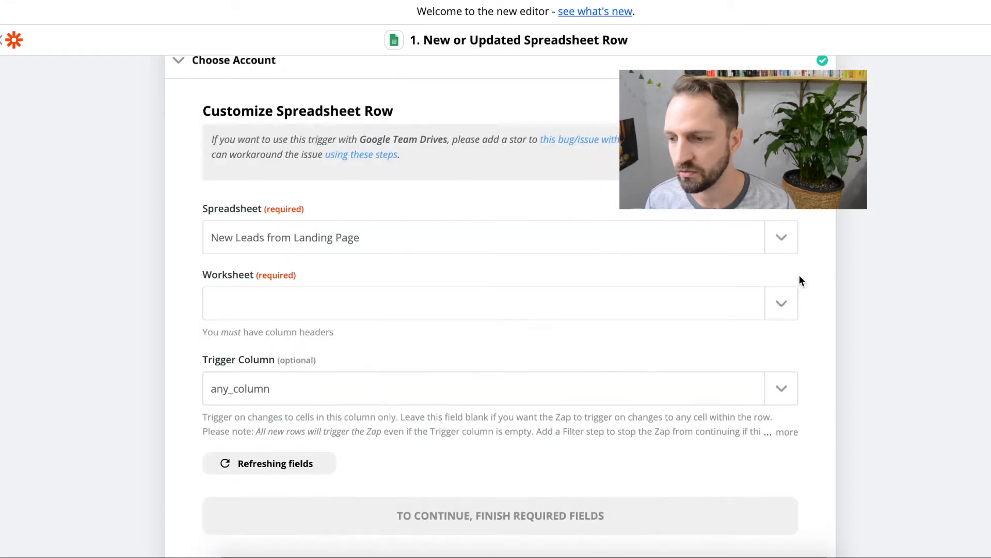
scroll(799, 272, "down", 1)
left_click(795, 266)
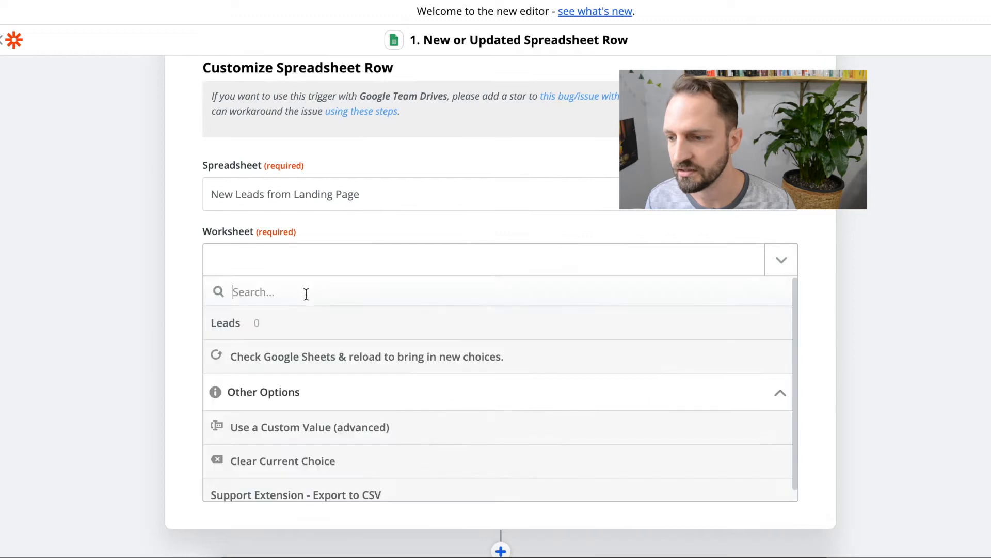
left_click(288, 323)
Set the trigger column to Contacted? and continue to the trigger test
scroll(139, 266, "down", 2)
left_click(785, 280)
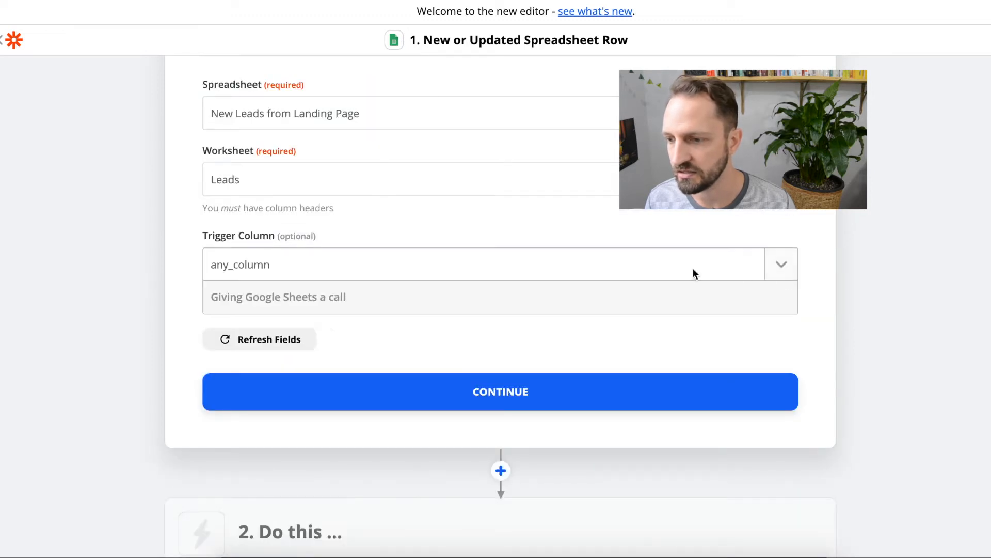
left_click(269, 426)
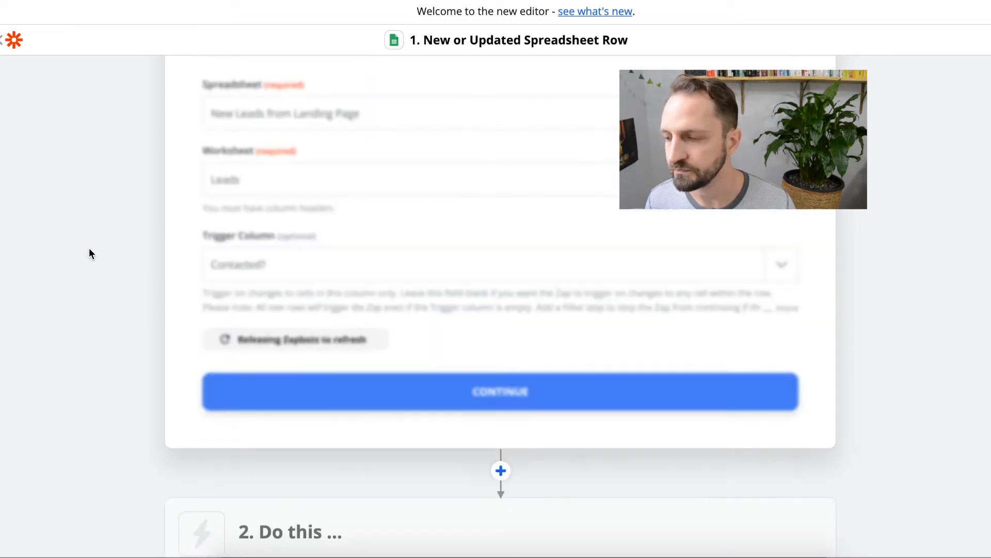
left_click(487, 391)
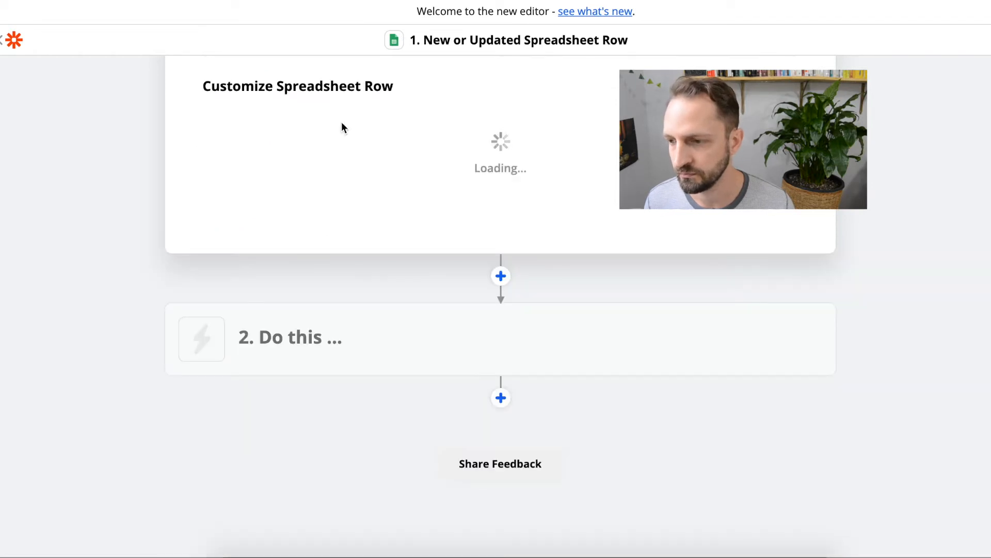
Pull in a sample row for the trigger, review Spreadsheet Row A's fields and finish editing the trigger
left_click(347, 219)
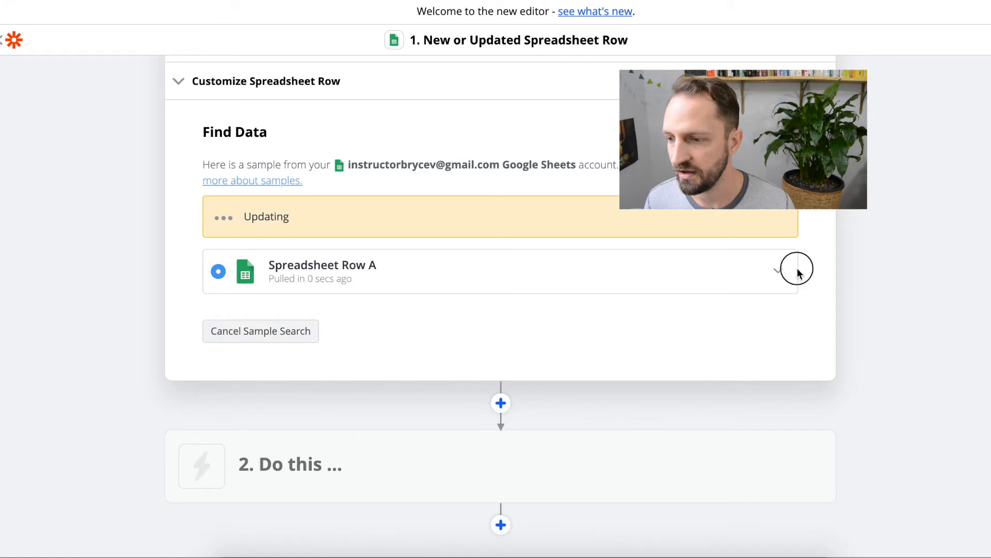
left_click(778, 221)
scroll(883, 242, "down", 2)
scroll(682, 264, "down", 2)
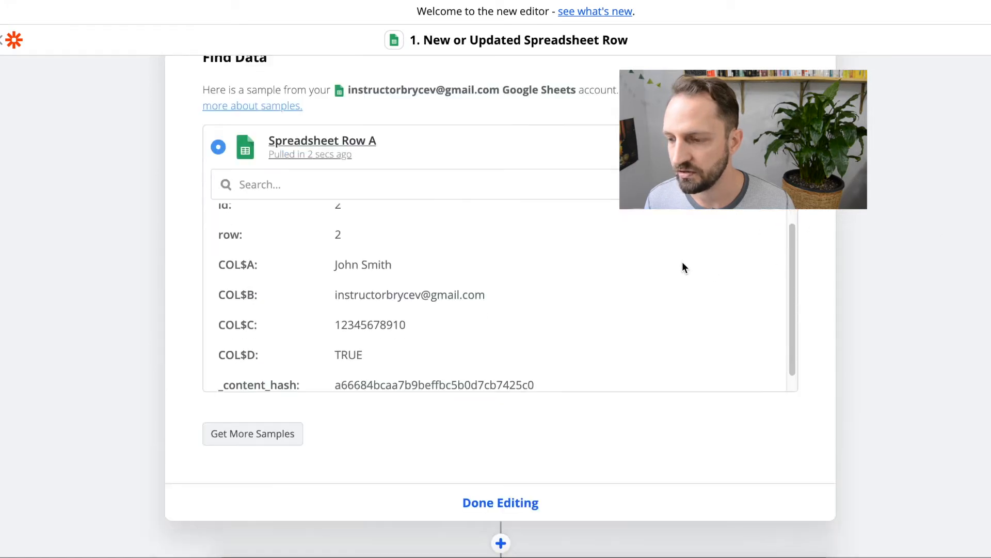
scroll(377, 345, "down", 2)
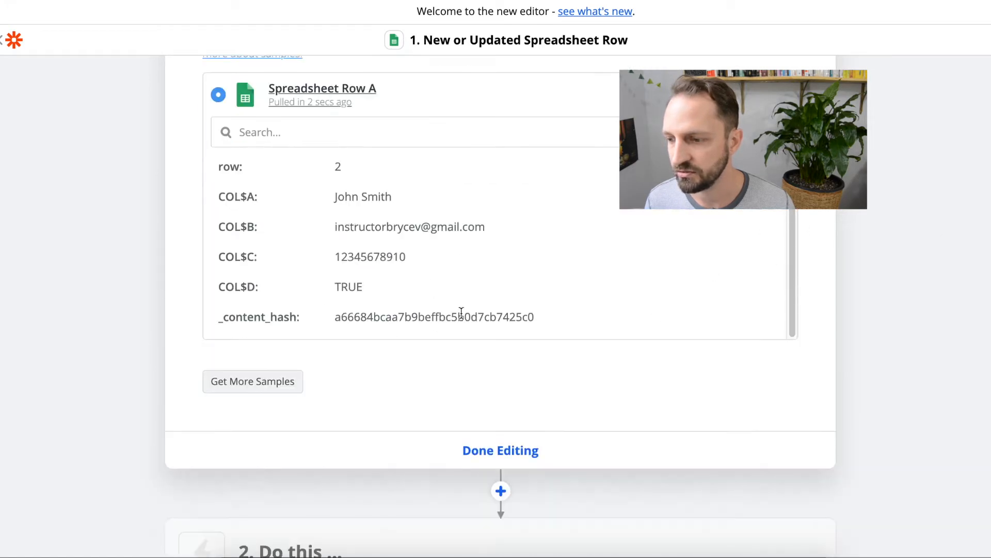
scroll(664, 312, "down", 2)
scroll(664, 312, "down", 2)
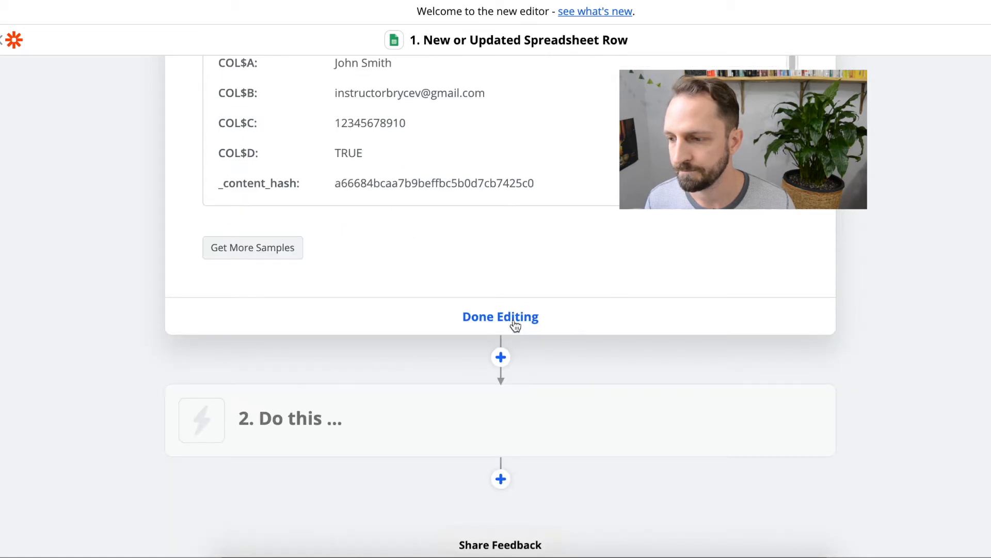
left_click(515, 324)
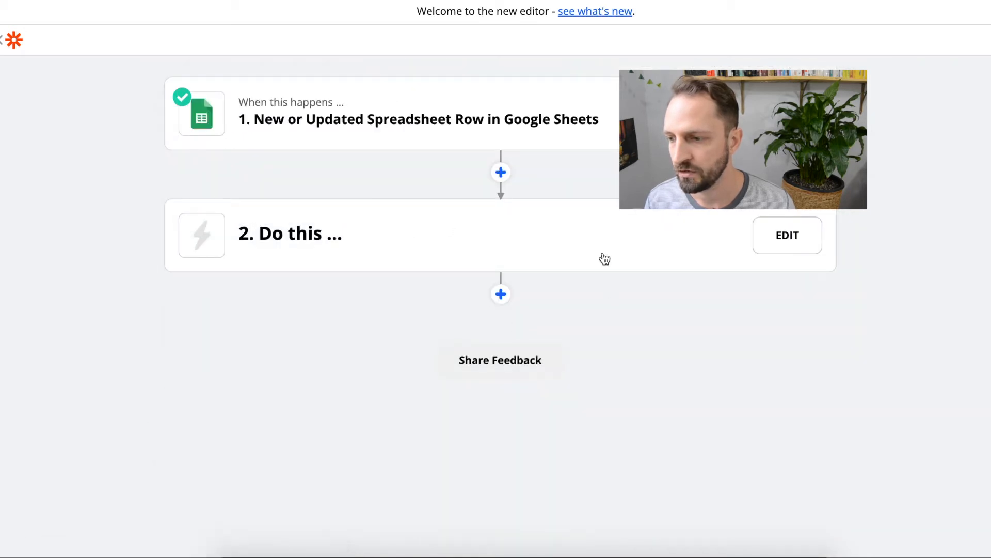
Insert a Filter by Zapier step between the Google Sheets trigger and the empty action
left_click(503, 175)
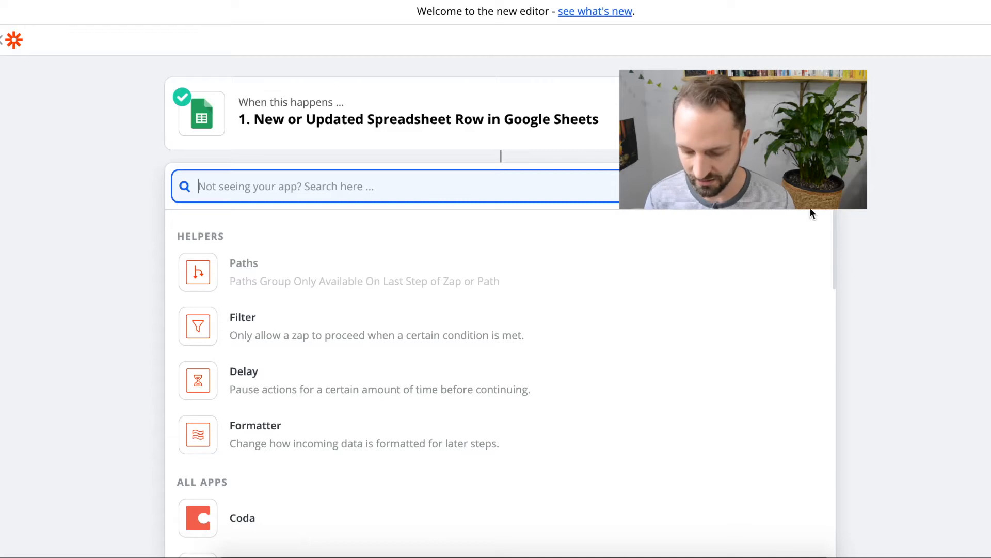
type("filter")
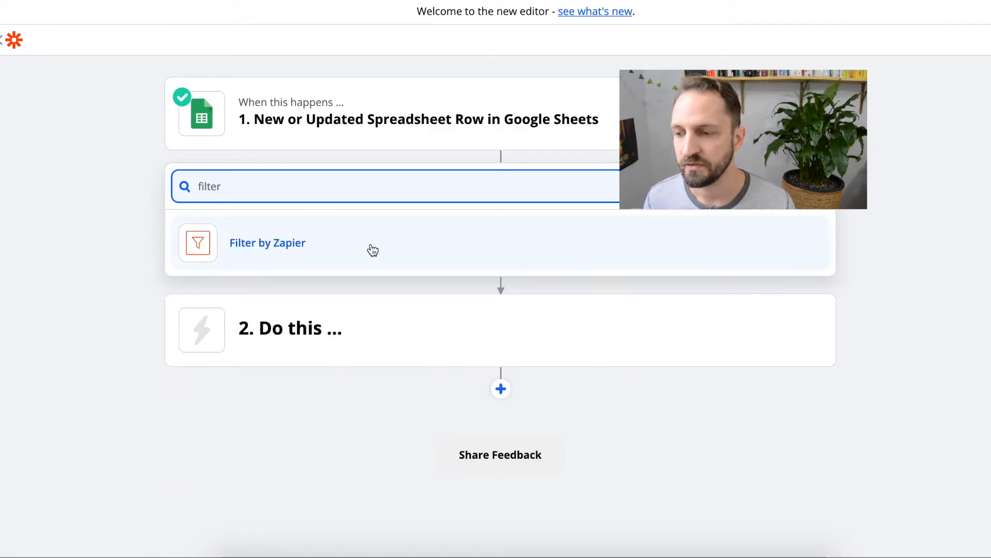
left_click(373, 250)
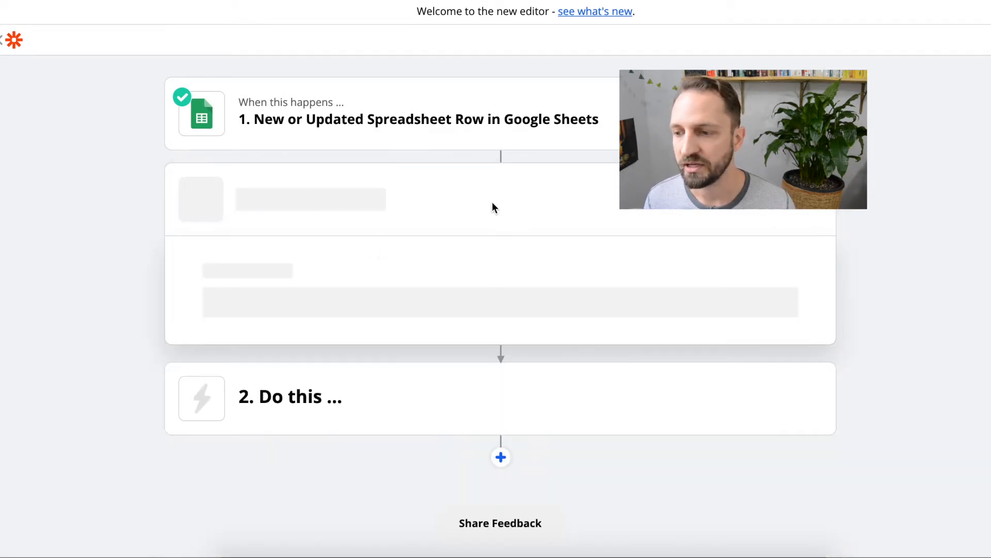
Set the filter to continue only if Contacted? (Text) Contains TRUE, and test it against the sample data
left_click(304, 292)
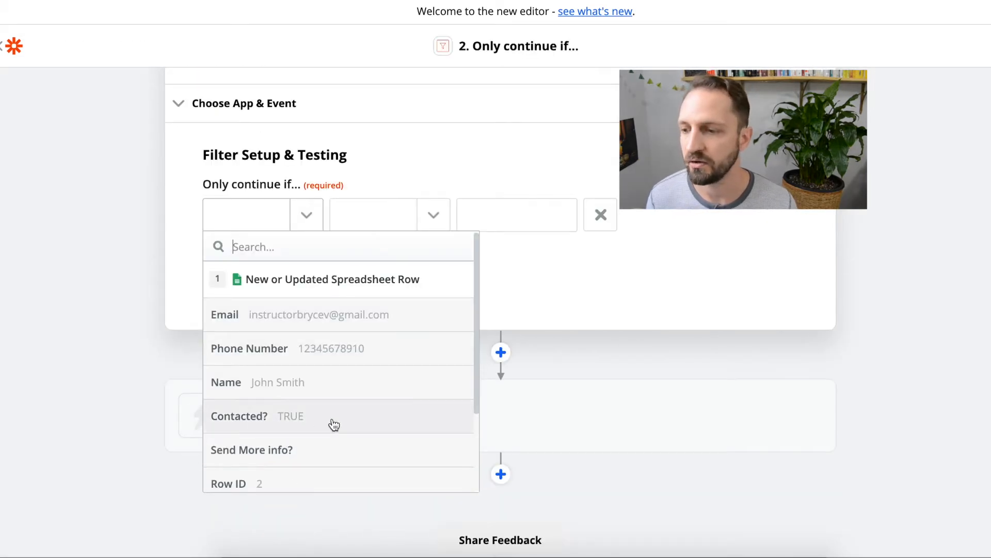
left_click(334, 424)
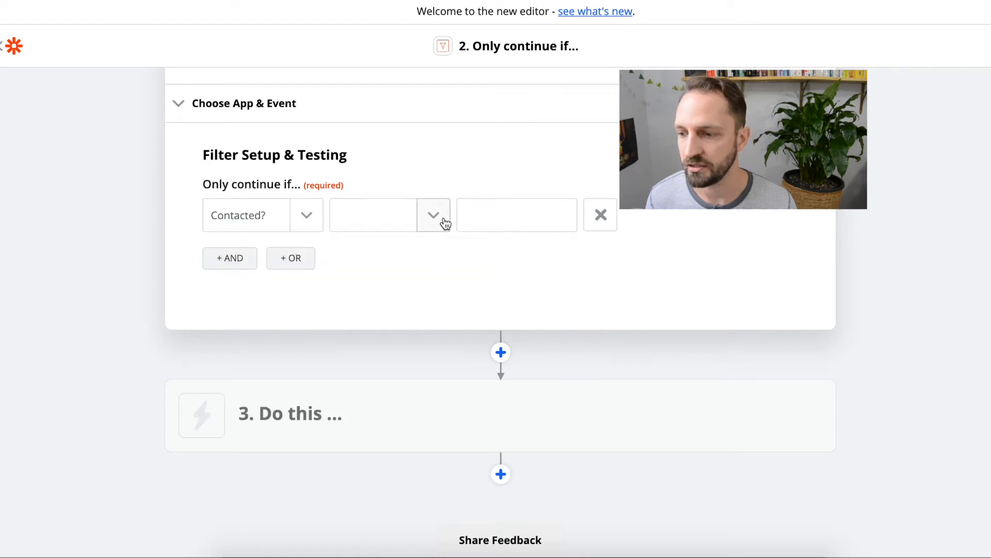
left_click(432, 216)
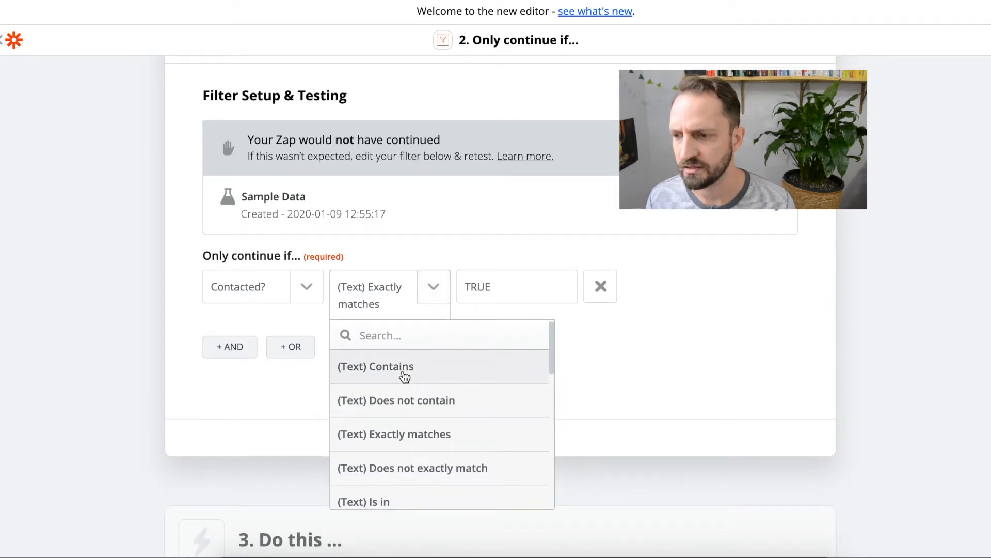
left_click(403, 376)
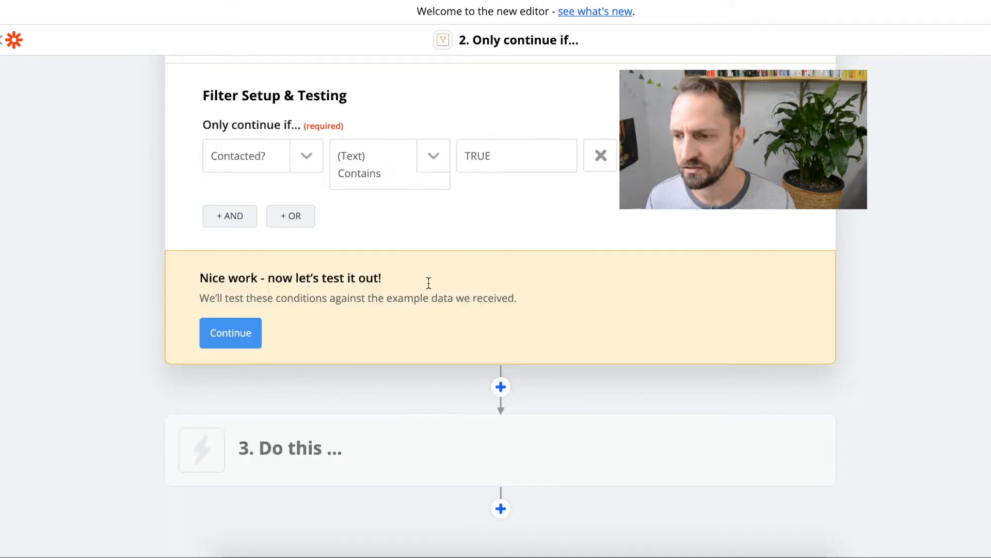
left_click(239, 336)
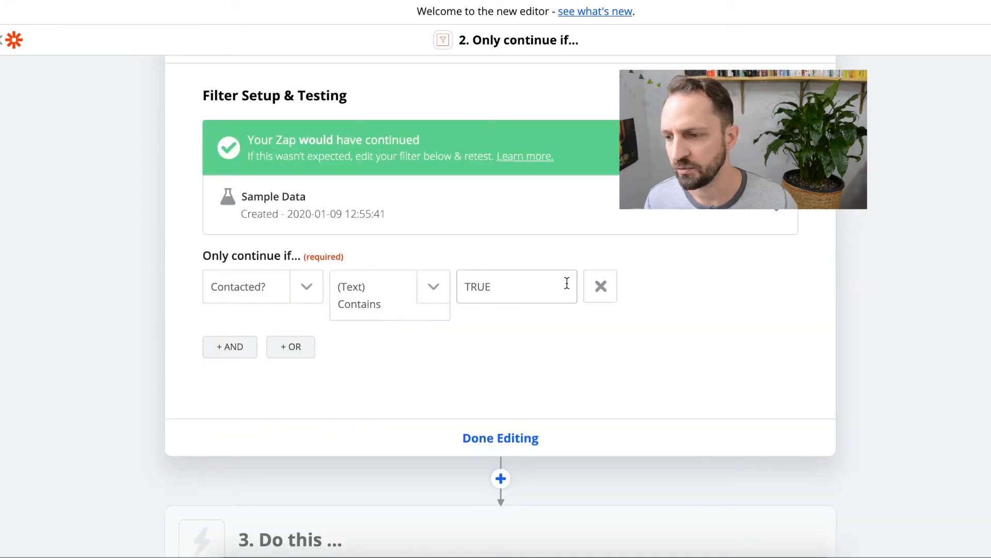
Open the empty third step, search the apps for "sms" and choose SMS by Zapier
scroll(680, 372, "up", 1)
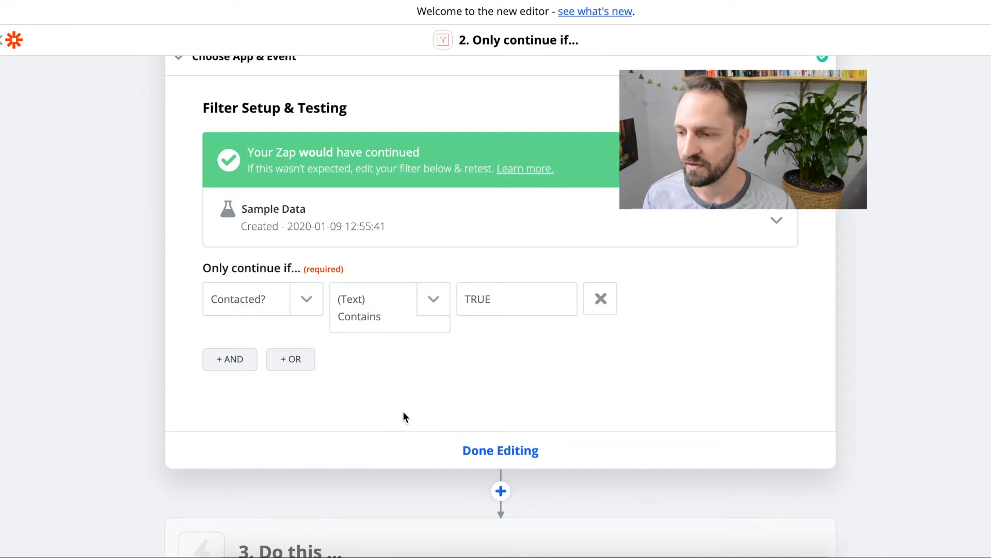
scroll(496, 467, "down", 3)
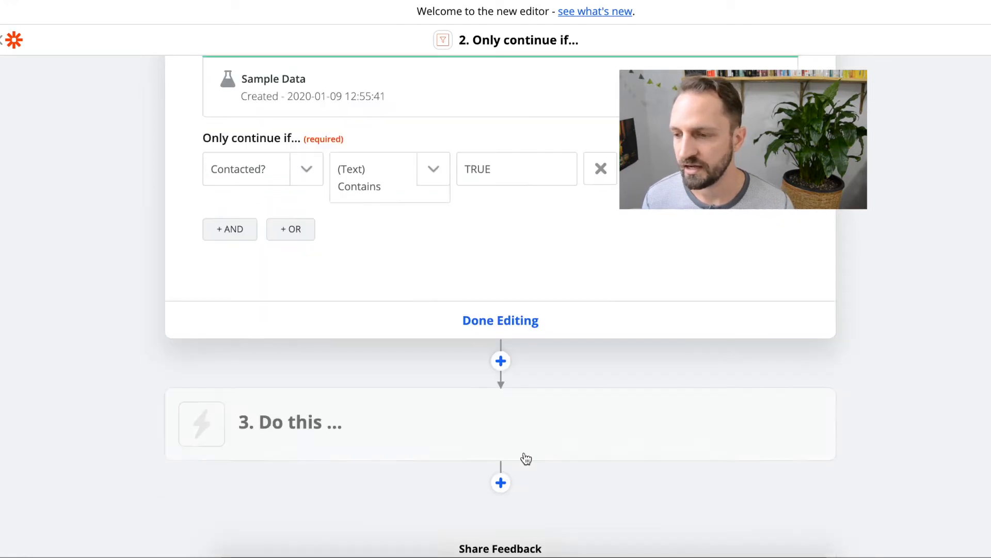
left_click(438, 438)
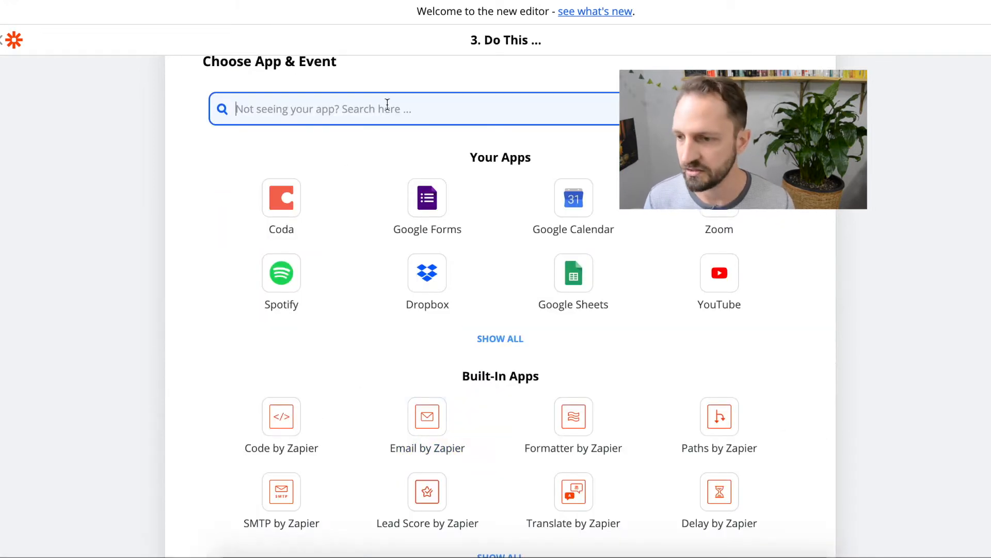
type("sms")
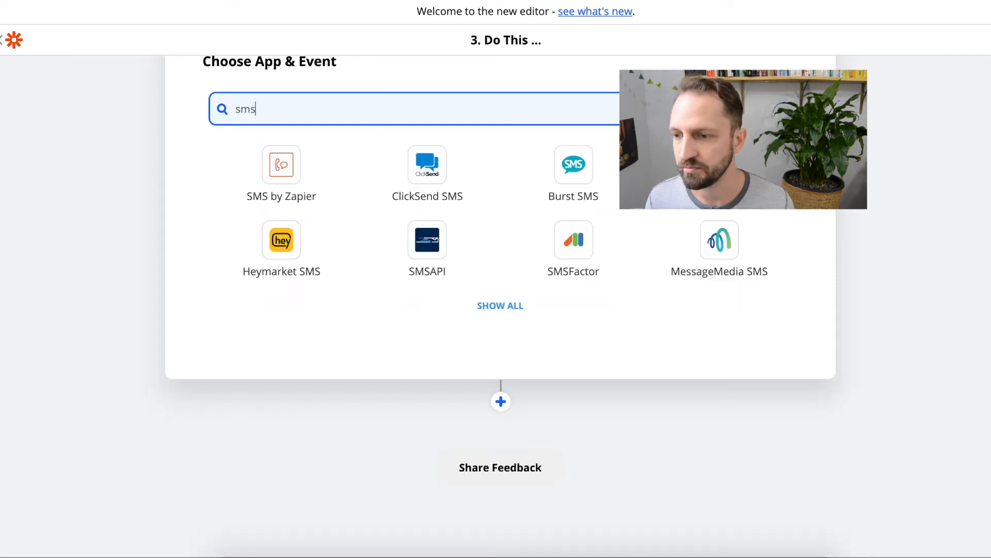
left_click(295, 164)
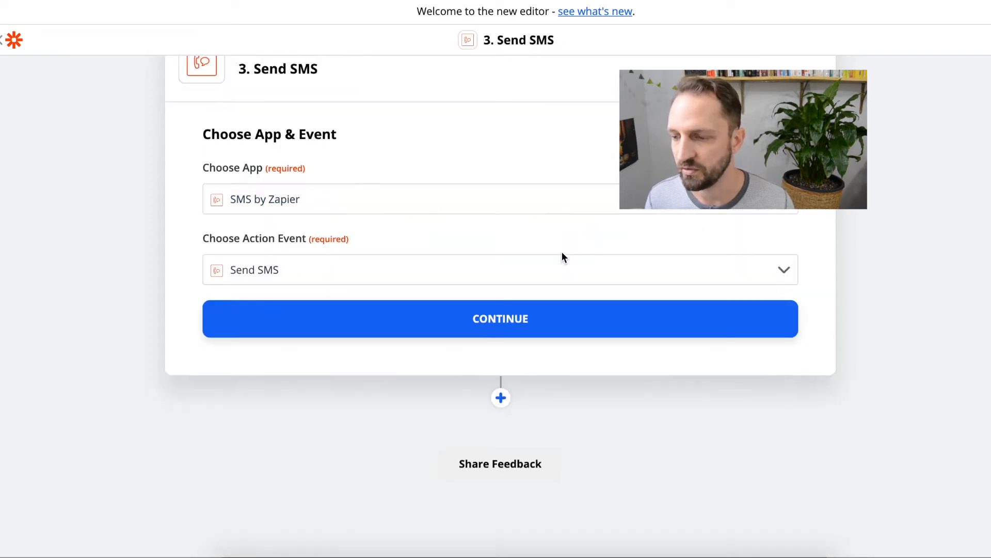
Accept the Send SMS action event, select the existing SMS account and continue to the message settings
left_click(457, 325)
left_click(325, 247)
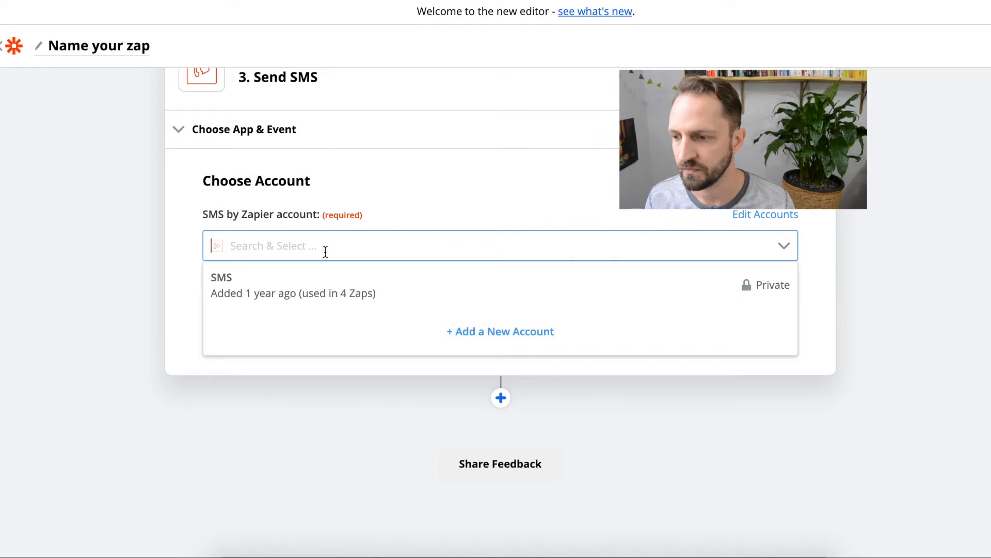
left_click(265, 286)
left_click(502, 327)
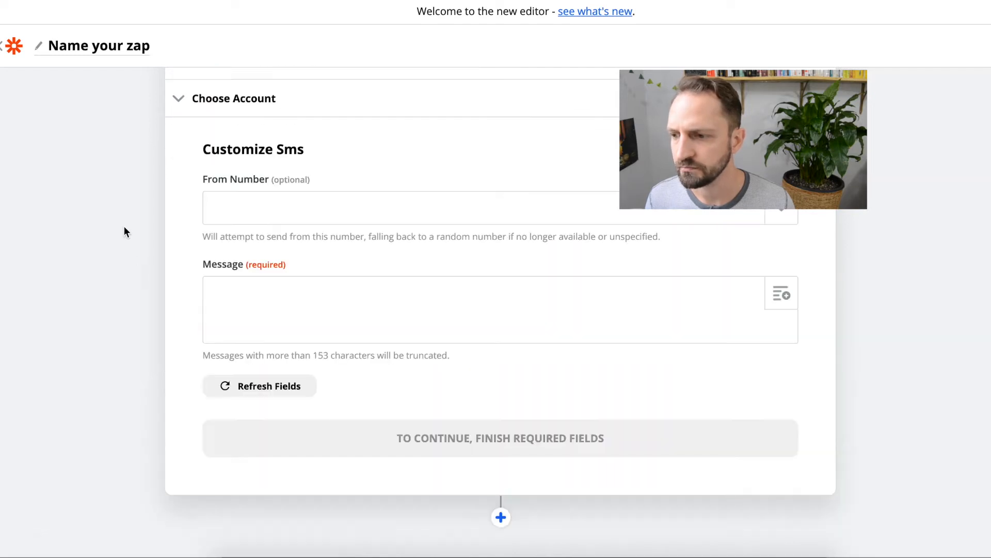
Set the From Number of the Send SMS step to Random
scroll(365, 237, "down", 3)
left_click(460, 95)
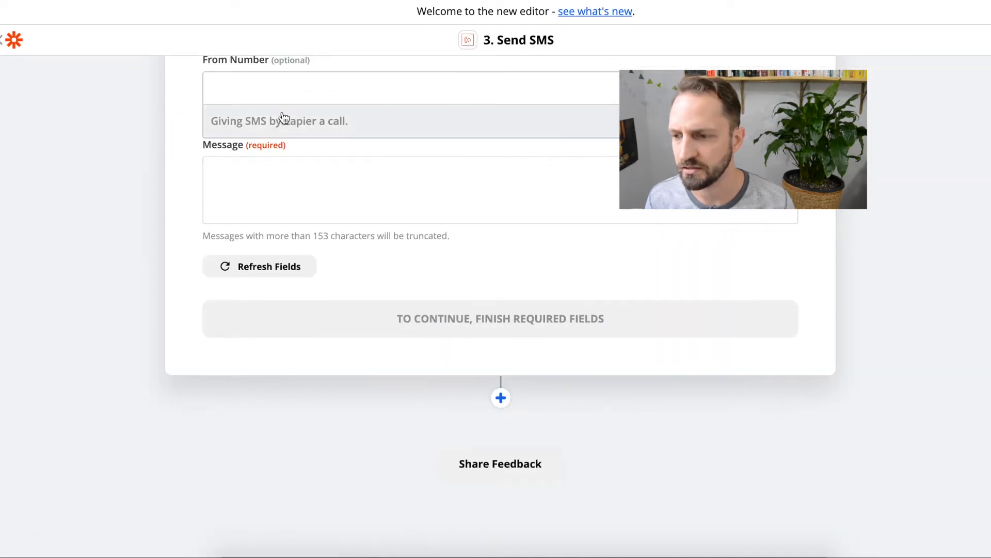
left_click(279, 165)
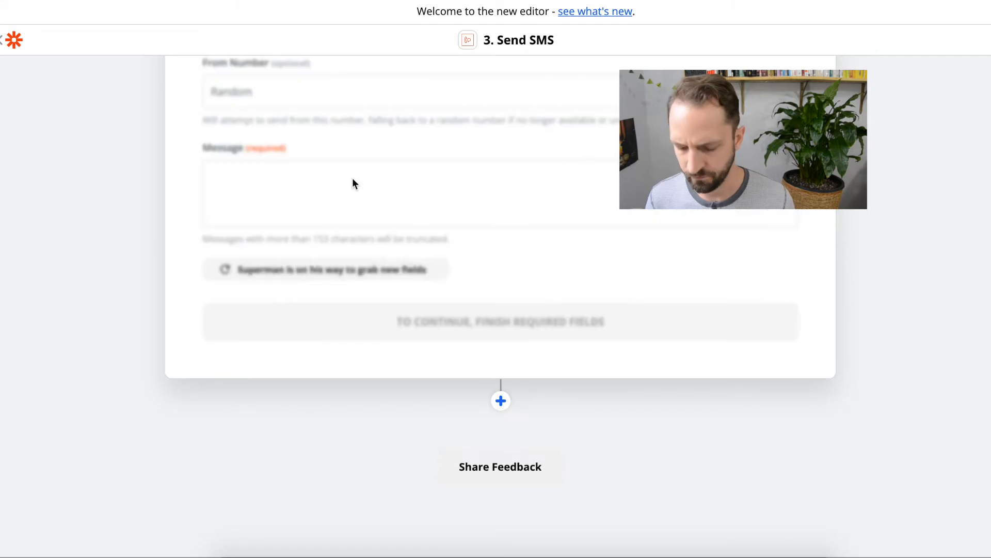
Write the message "A new lead has been contacted by the team! Lead:" followed by the Name field from the spreadsheet row
type("A new ")
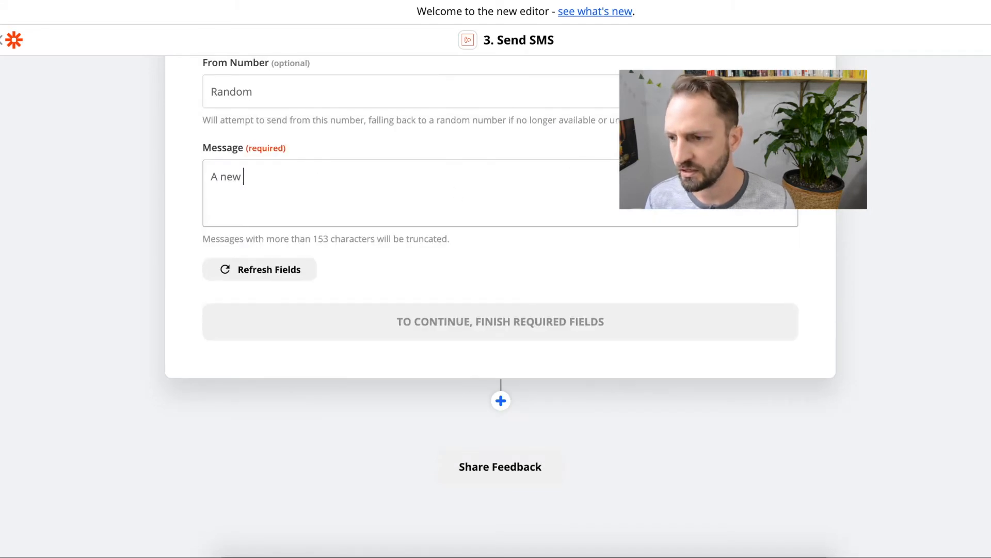
type("lead has been co")
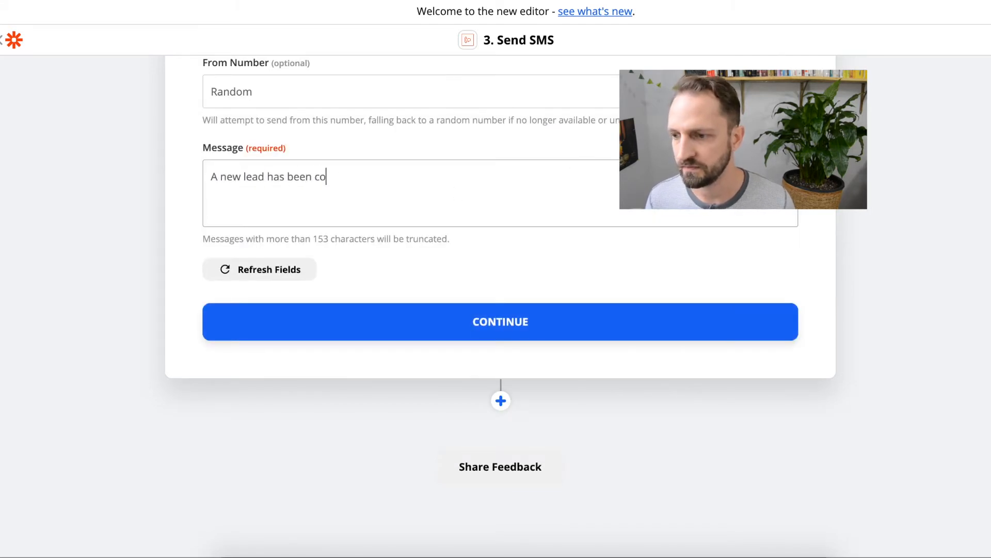
type("ntacted! ")
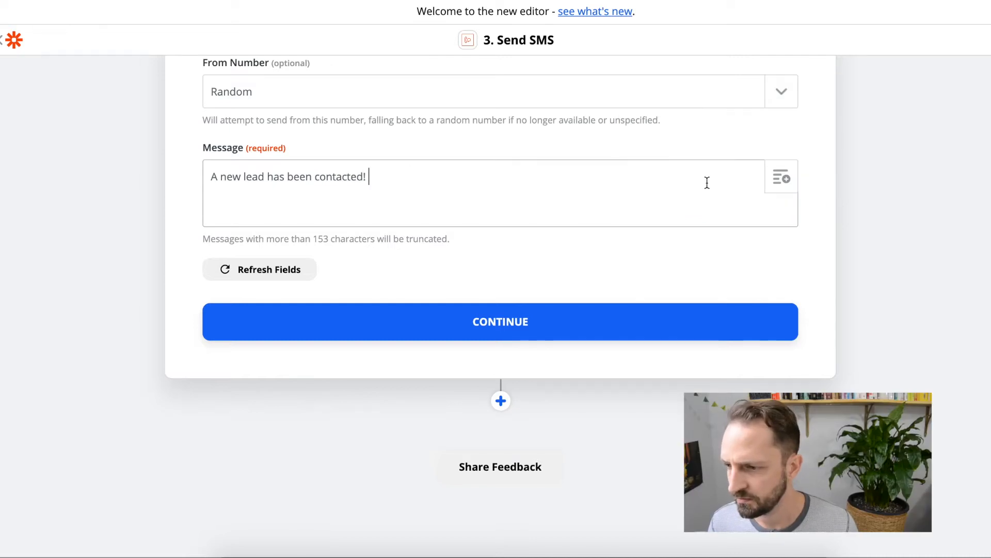
key("BackSpace")
key("BackSpace")
type(" by")
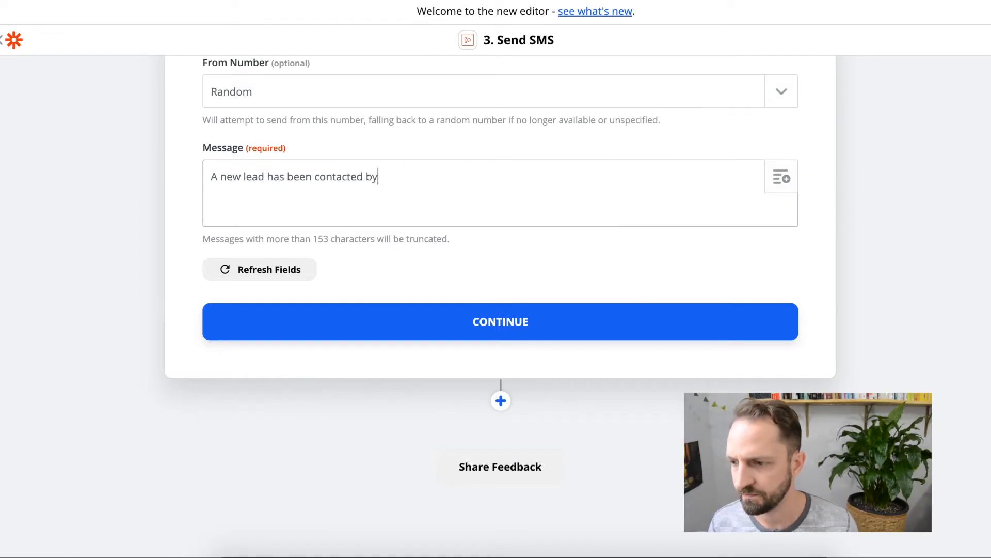
type(" the team! Lead:")
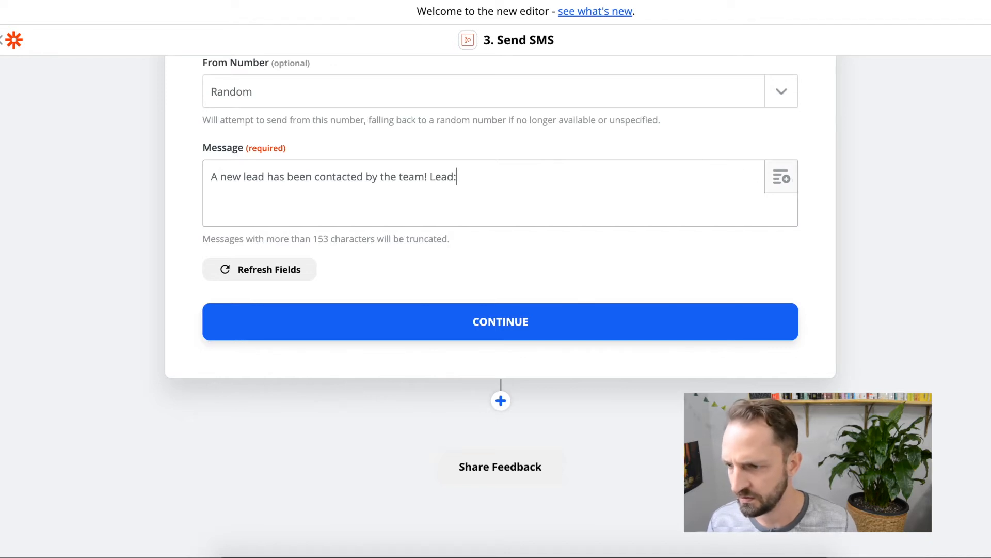
left_click(788, 179)
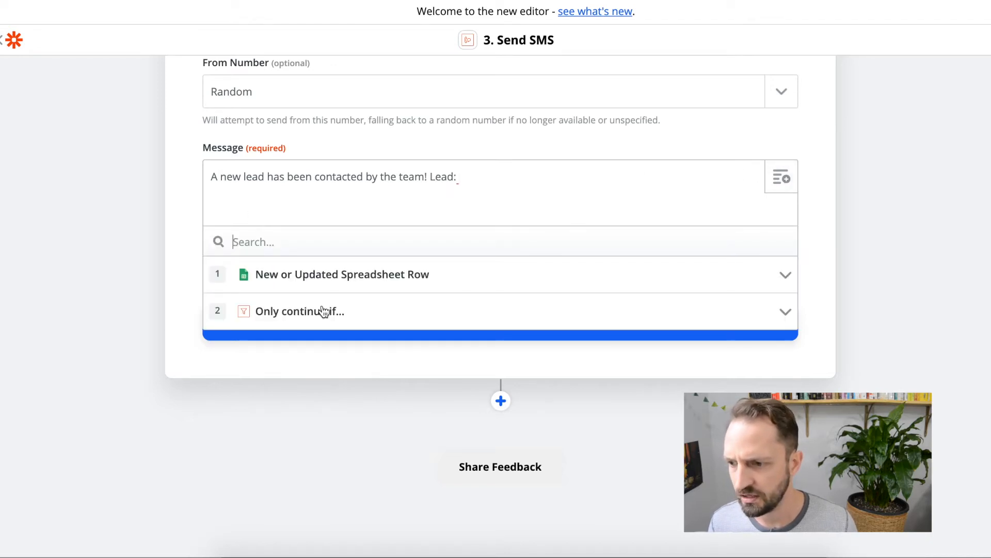
left_click(339, 274)
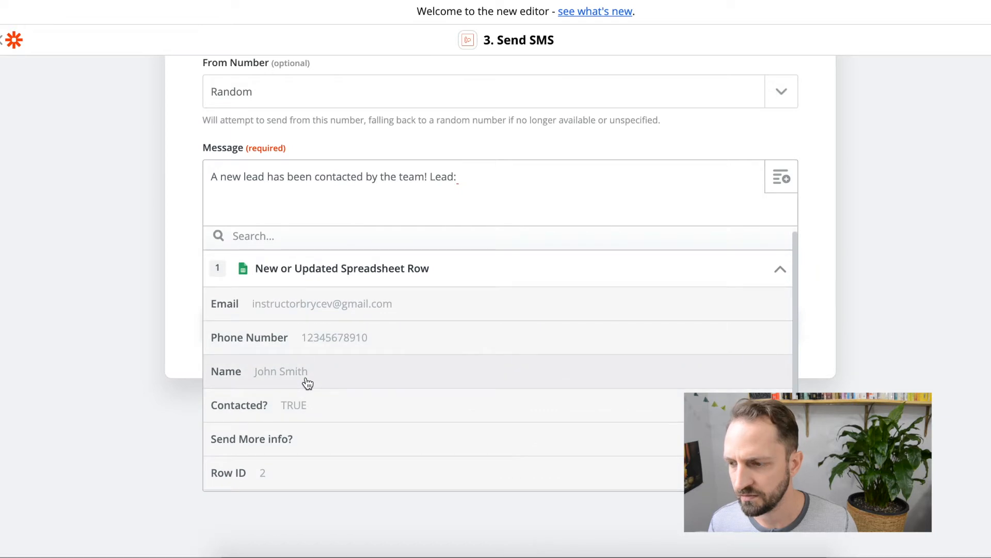
left_click(306, 382)
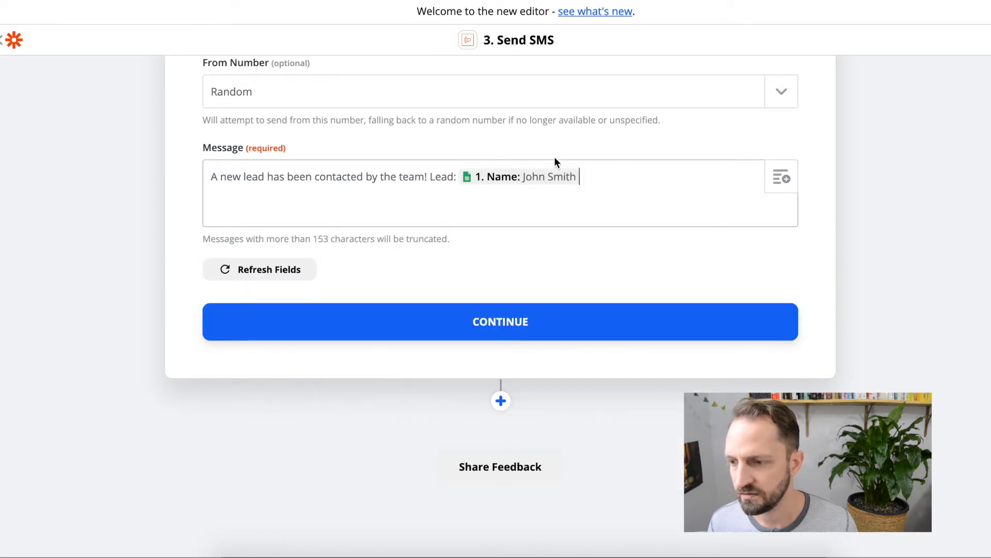
Continue to the test, send a test SMS, review its returned data and finish editing the Send SMS step
left_click(474, 322)
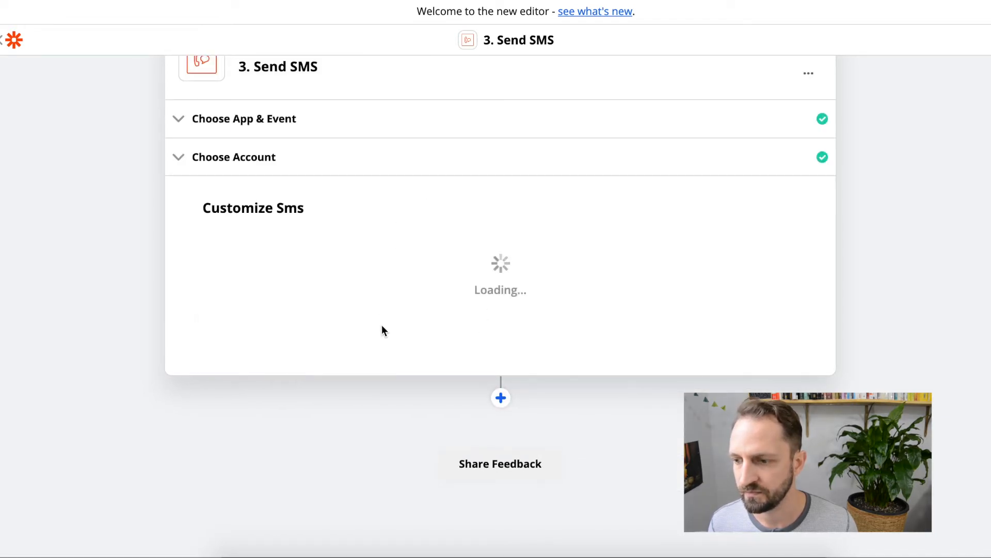
left_click(367, 331)
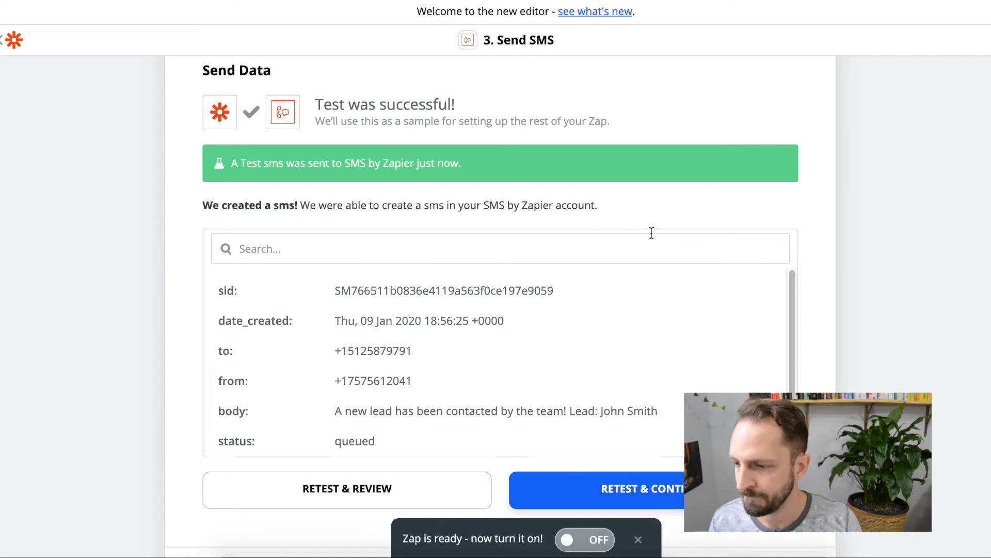
scroll(556, 436, "down", 1)
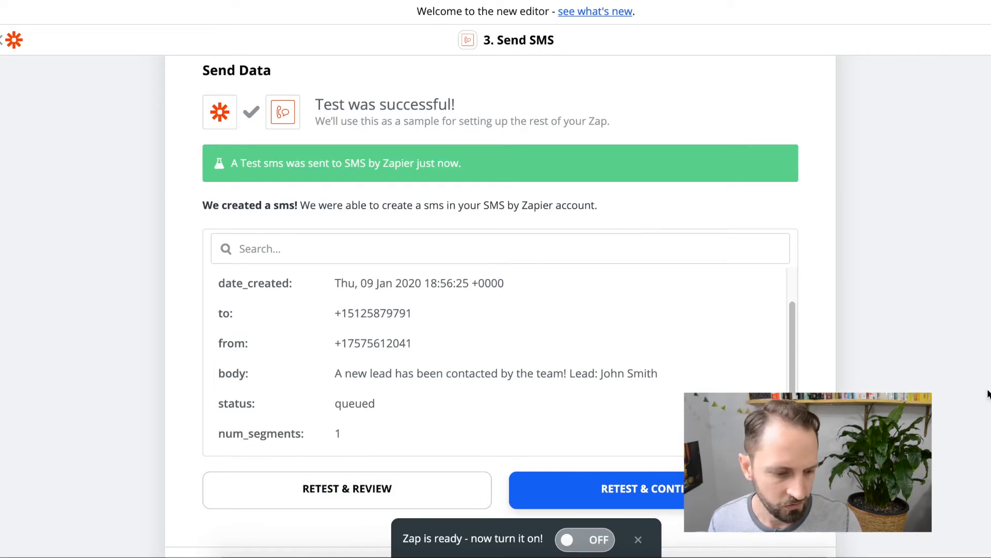
scroll(906, 383, "down", 2)
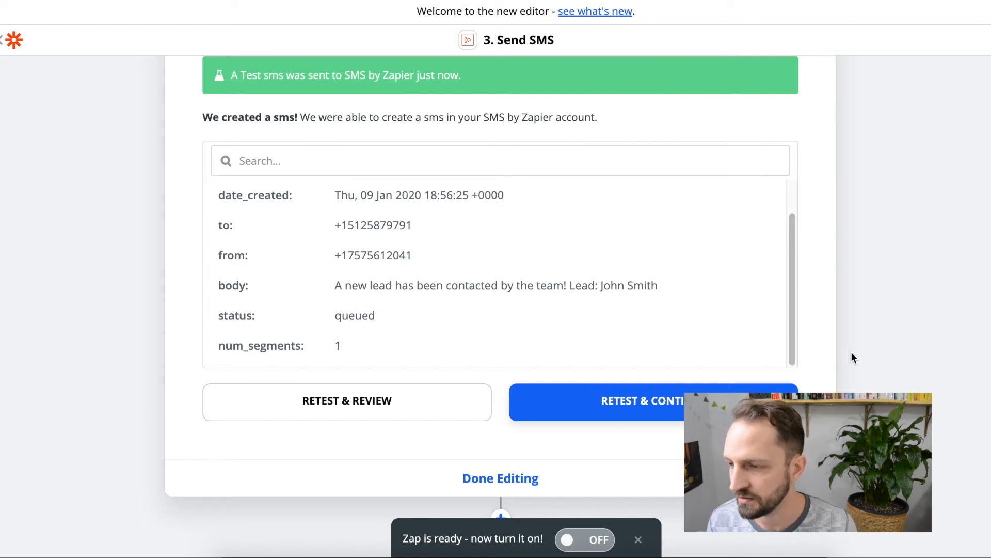
scroll(615, 445, "down", 1)
left_click(504, 458)
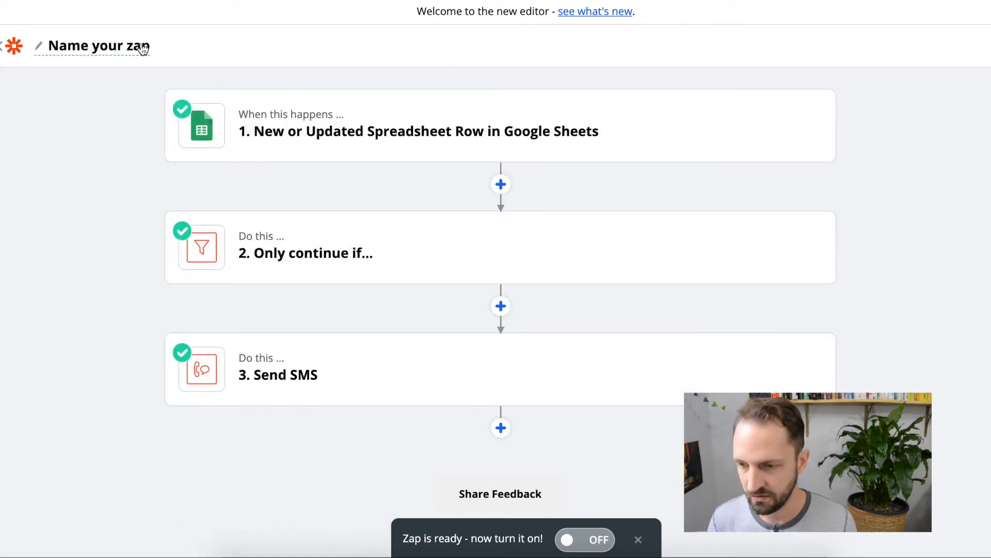
Name the Zap "Contacted lead notification"
left_click(143, 49)
type("Contacte")
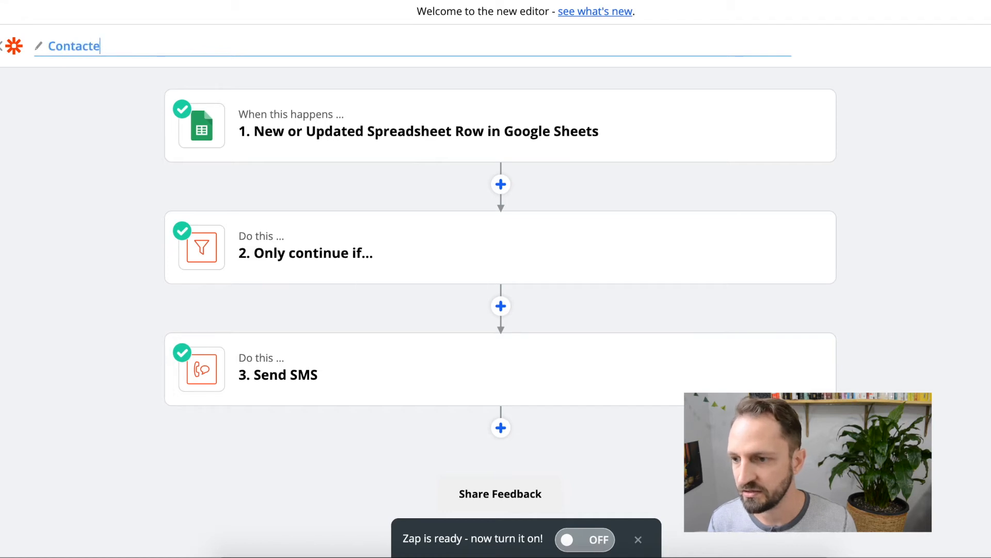
type(" lead notification")
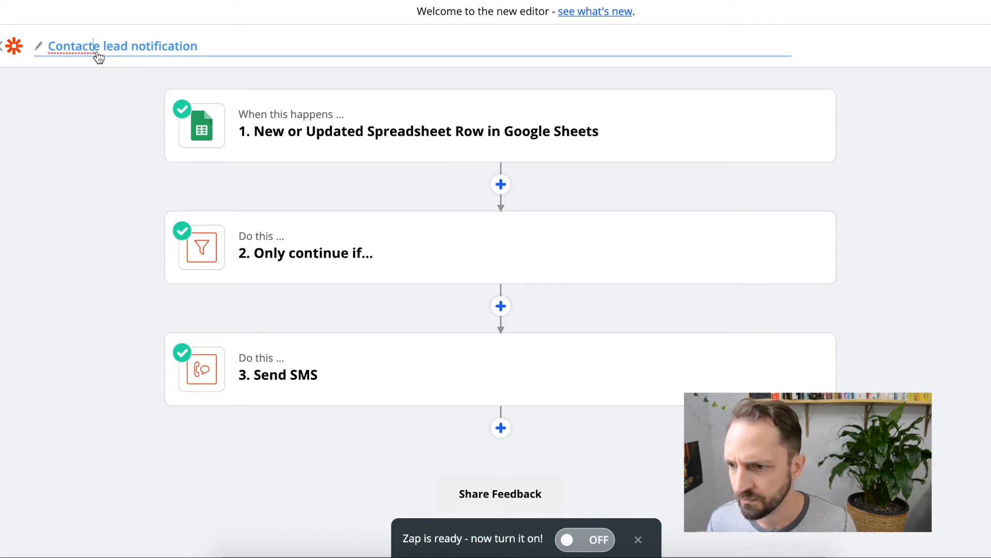
left_click(99, 49)
type("d")
left_click(964, 116)
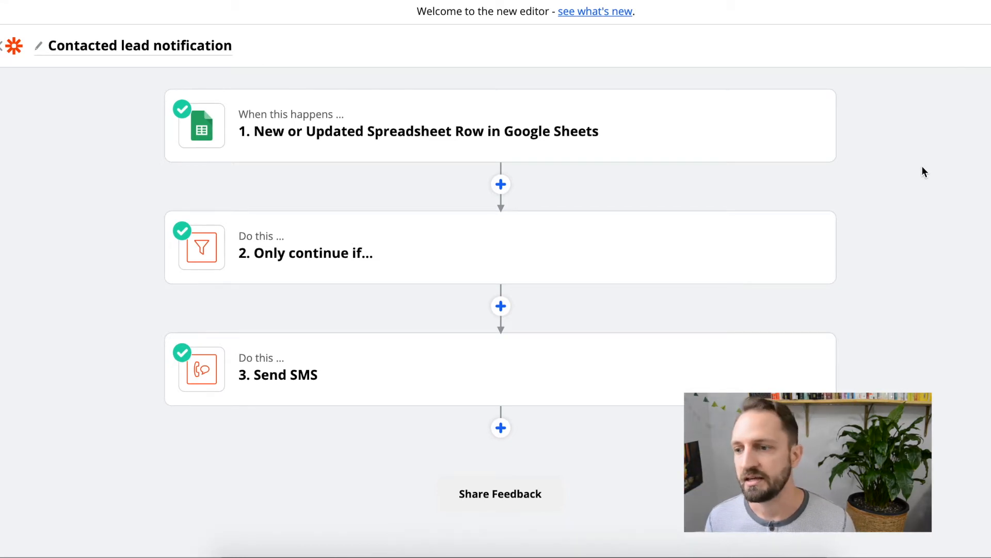
Return to the Zaps list and start a new Zap with Google Sheets as its trigger app
left_click(4, 49)
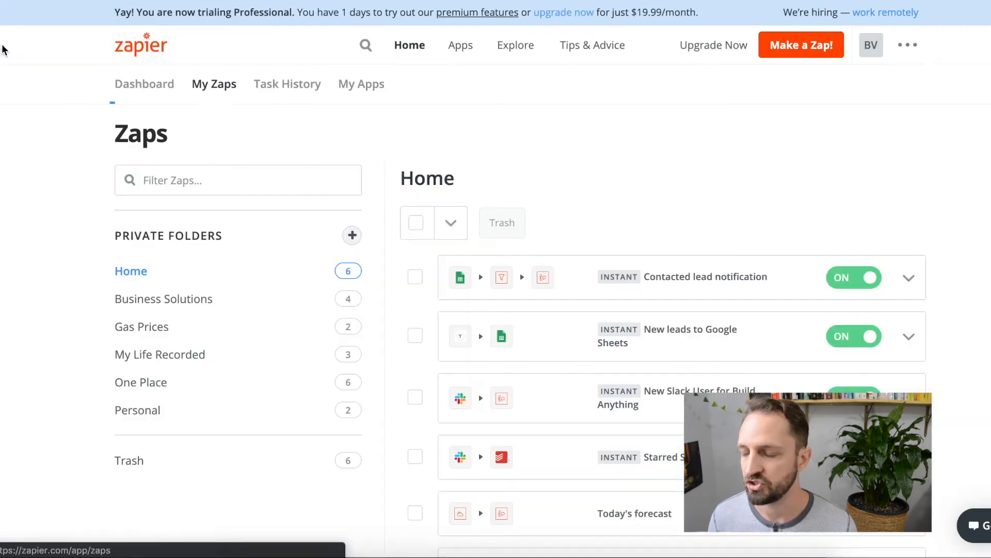
left_click(816, 49)
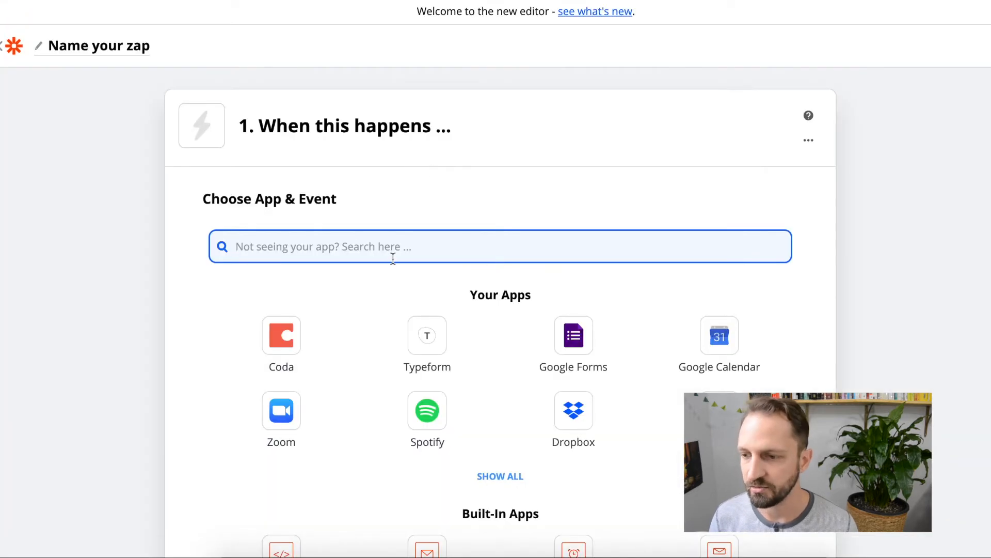
type("goo")
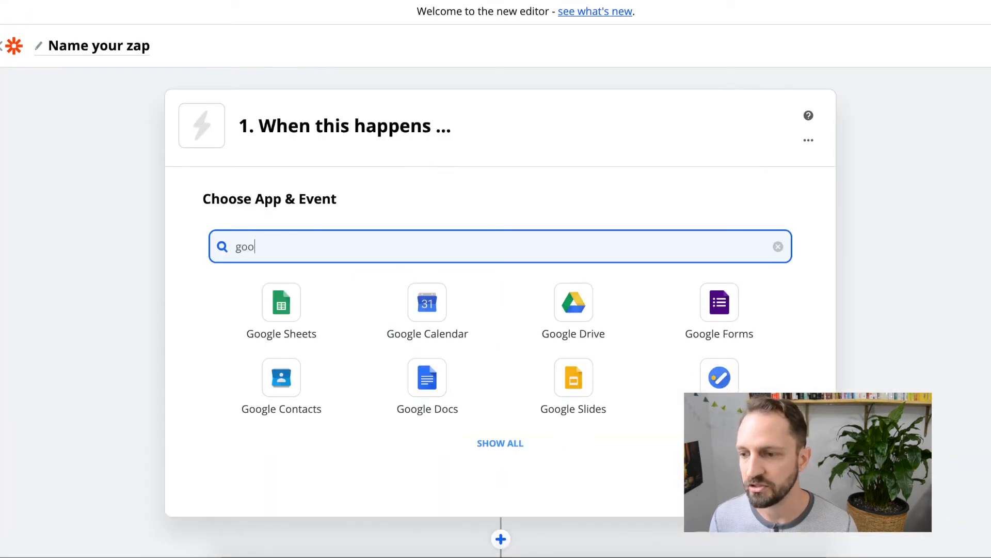
left_click(310, 321)
Set the trigger event to New or Updated Spreadsheet Row and continue with the existing Google Sheets account
scroll(381, 308, "down", 2)
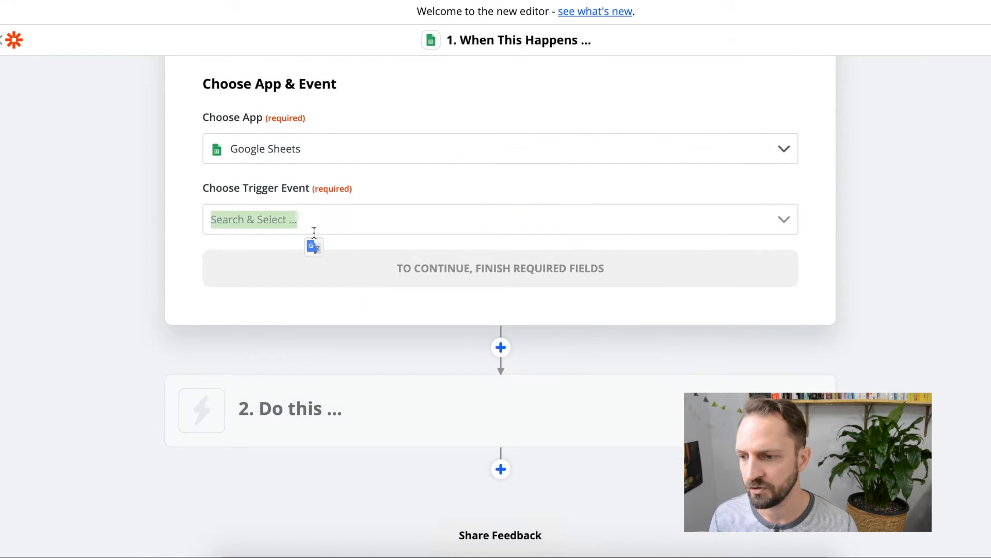
left_click(368, 231)
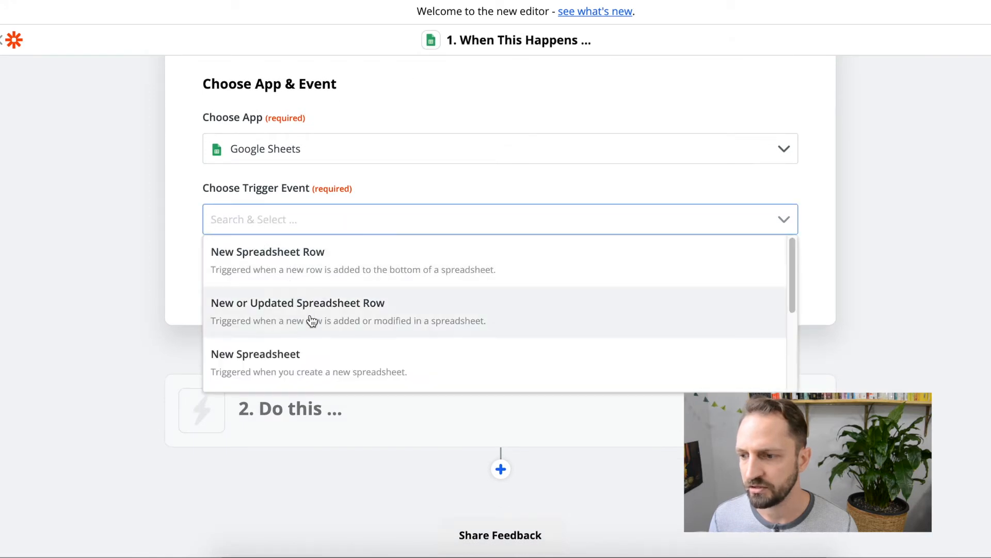
left_click(310, 316)
left_click(410, 262)
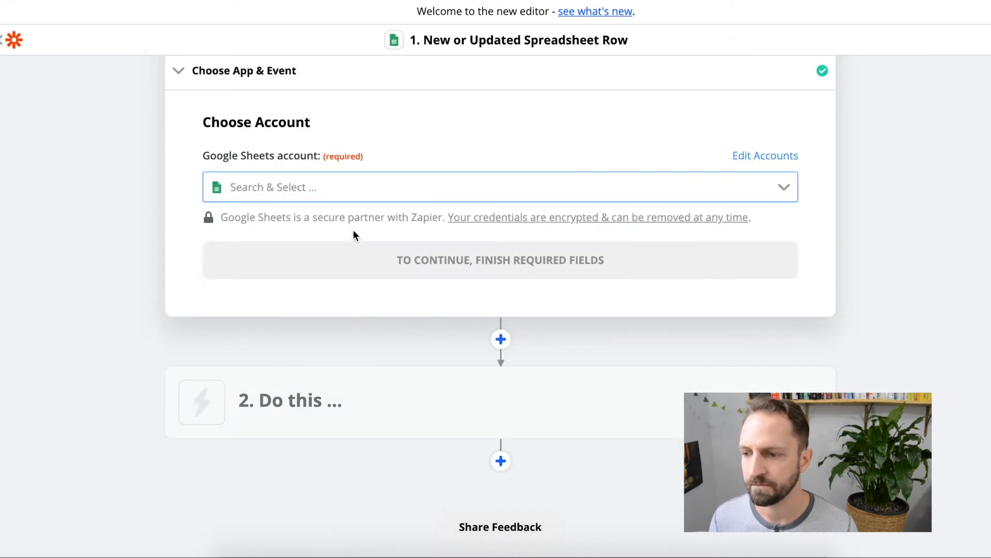
left_click(330, 188)
left_click(267, 233)
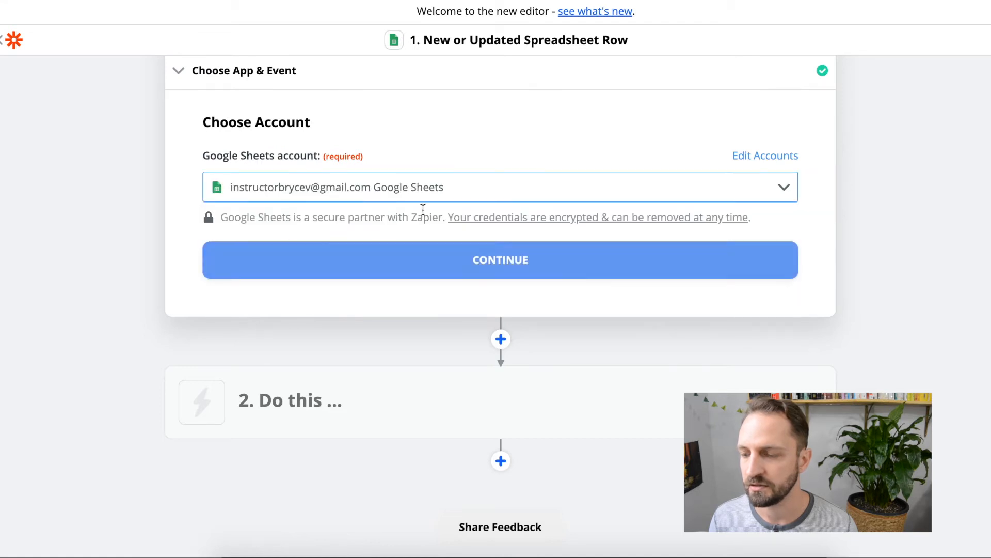
left_click(513, 259)
Choose the New Leads from Landing Page spreadsheet and its Leads worksheet for the trigger
scroll(563, 153, "down", 3)
left_click(562, 173)
left_click(263, 230)
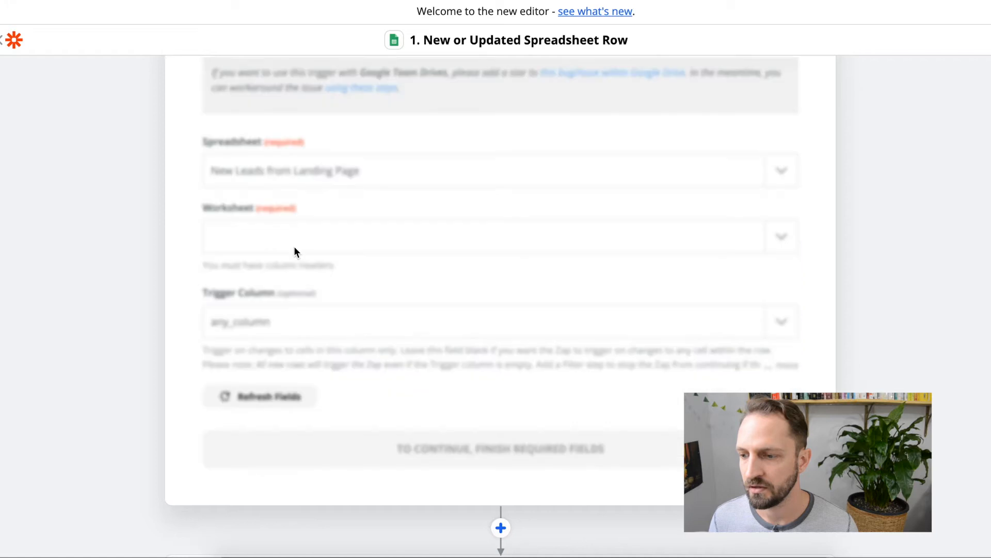
left_click(261, 244)
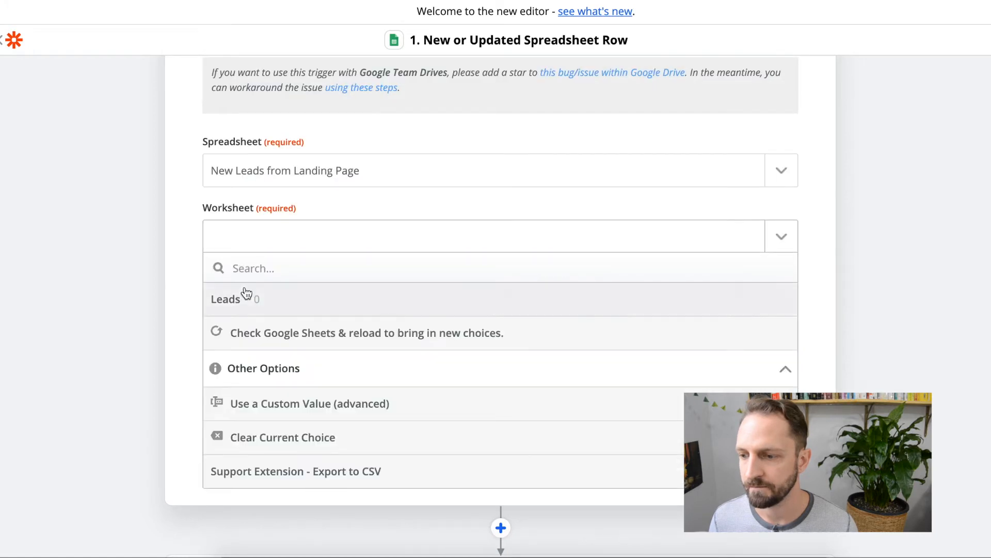
left_click(257, 302)
Set the trigger column to Send More info? and continue to the trigger test
scroll(171, 258, "down", 2)
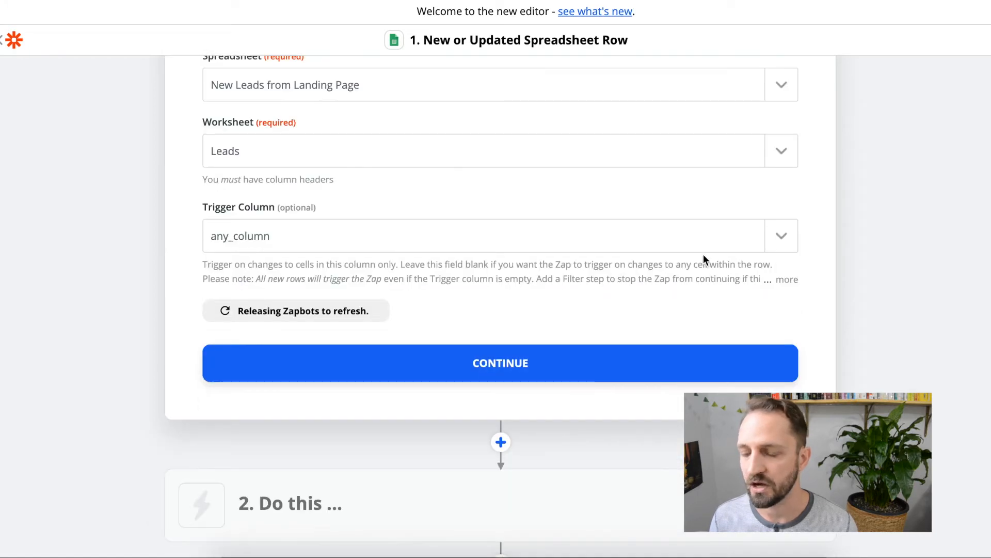
left_click(785, 236)
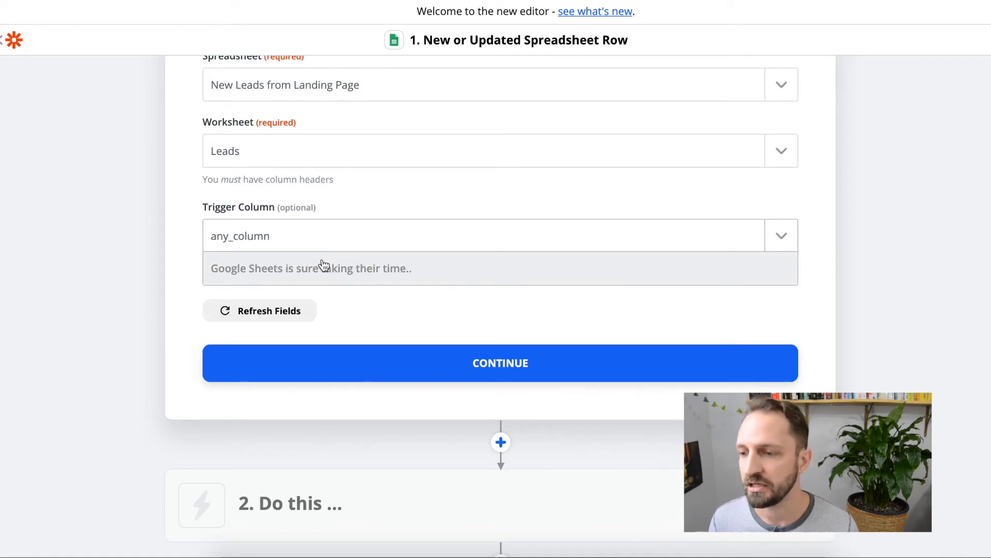
scroll(428, 245, "down", 2)
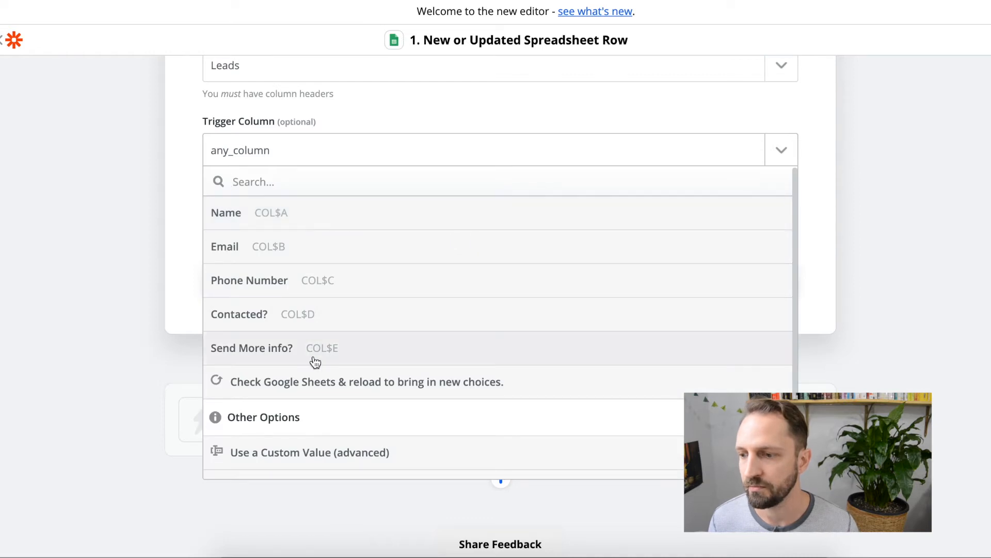
left_click(315, 361)
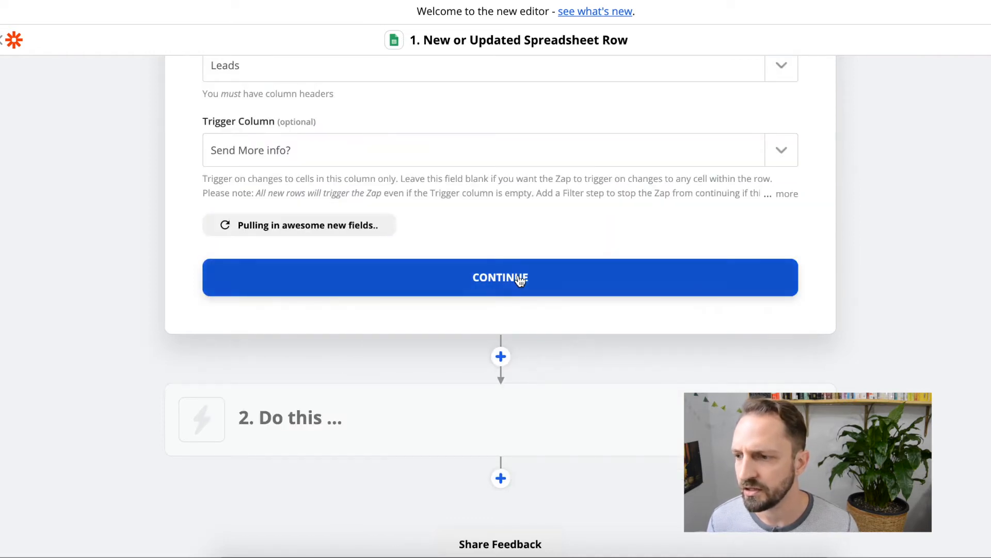
left_click(519, 278)
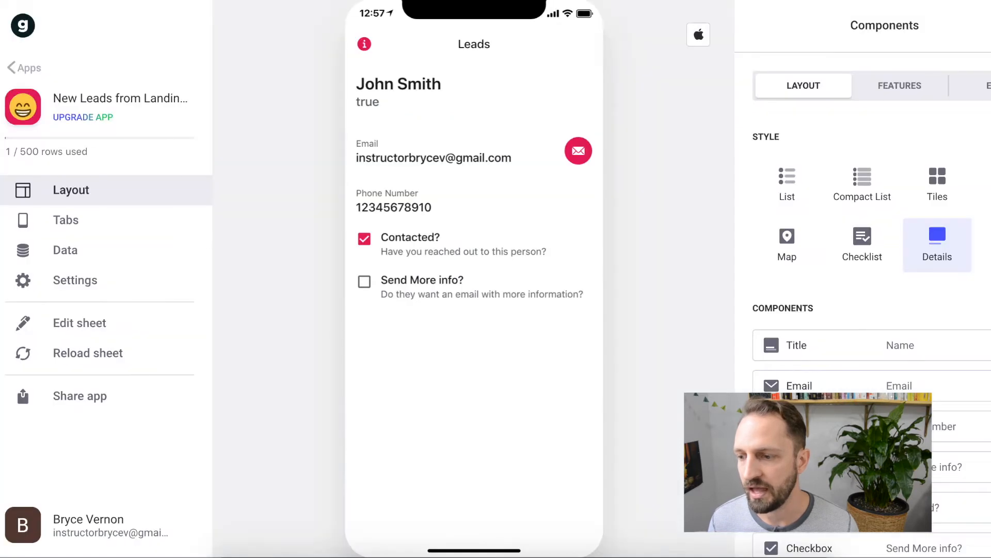
In the Glide app, tick Send More info? for the sample lead, reload the sheet and check the lead's row in Google Sheets
left_click(365, 283)
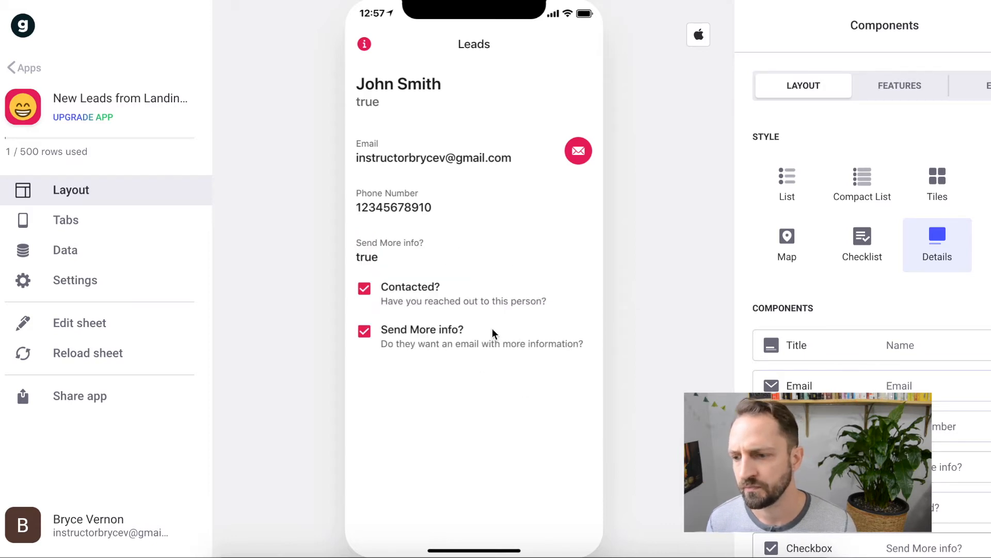
left_click(97, 356)
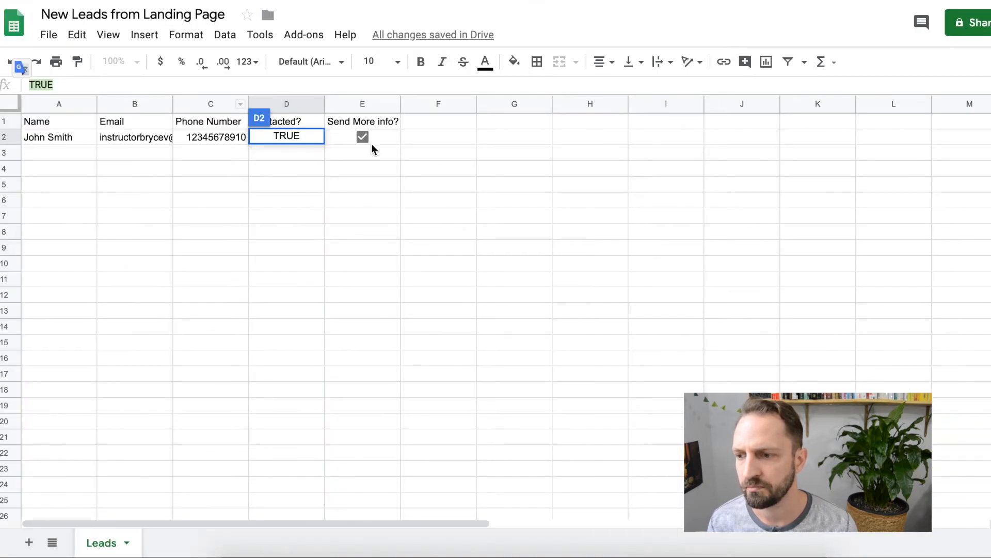
left_click(397, 141)
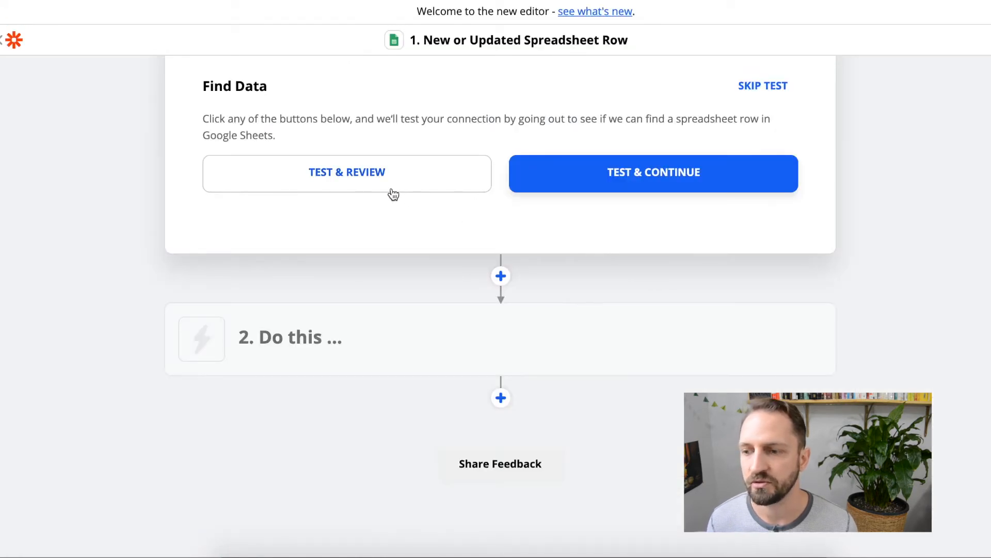
Test the Google Sheets trigger and review the values of the sample row it pulls in
left_click(359, 177)
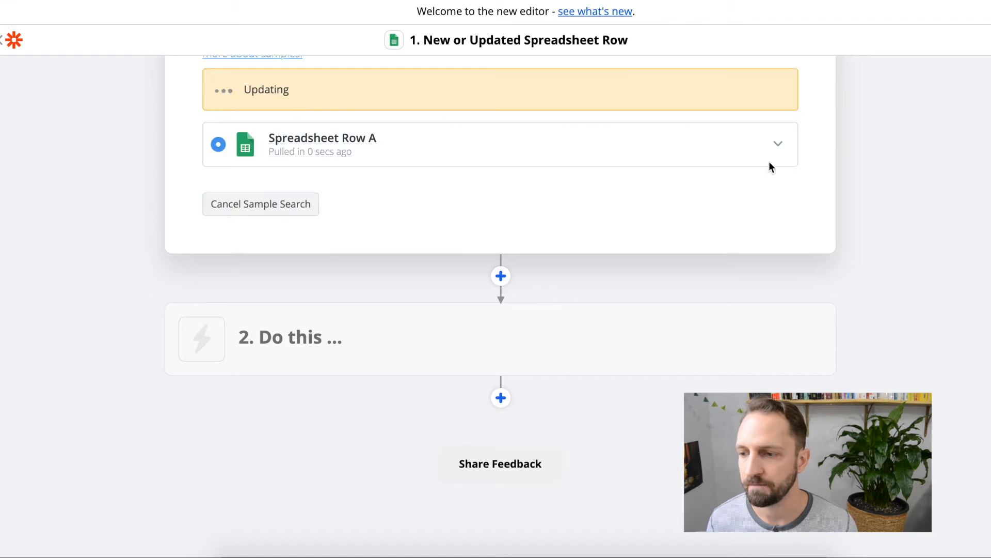
left_click(781, 144)
left_click(776, 119)
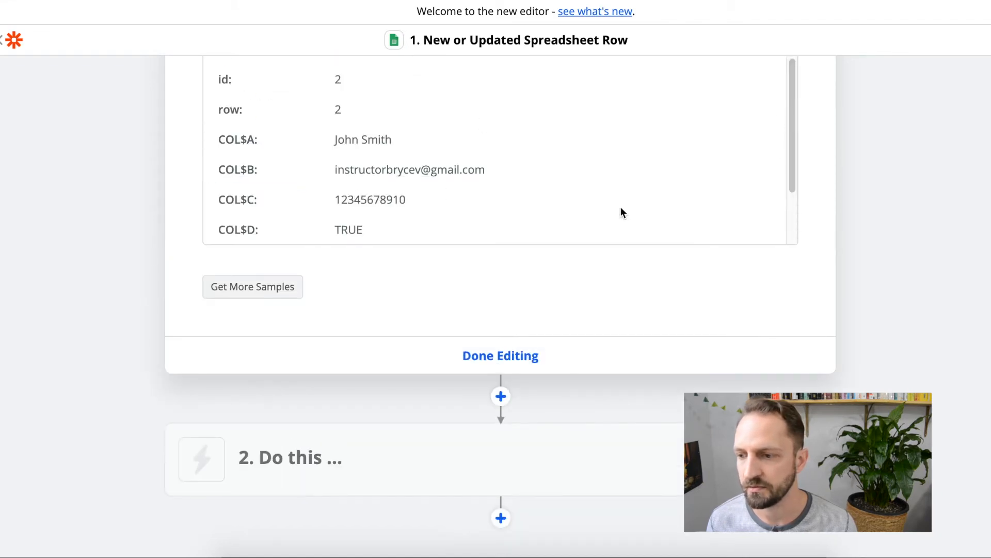
scroll(561, 134, "down", 2)
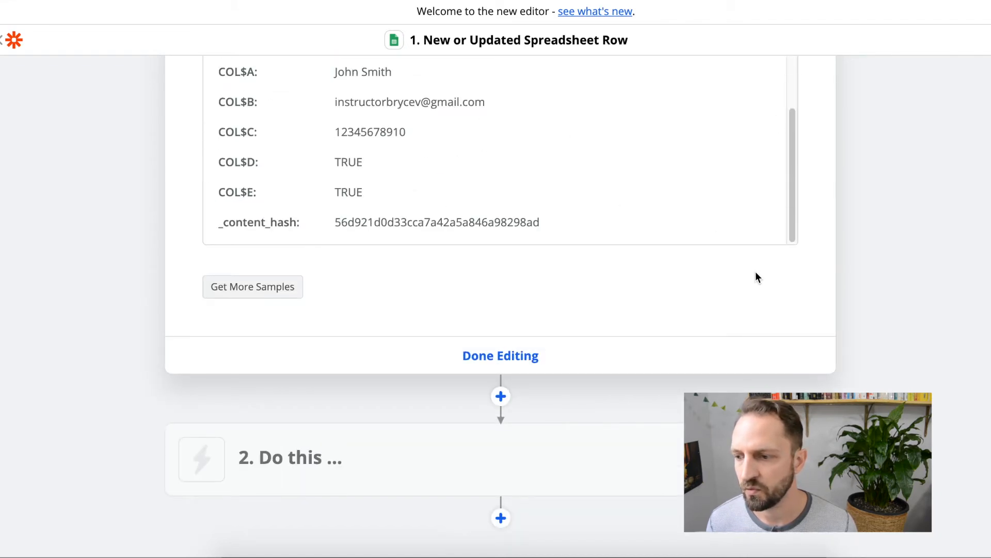
Add a Filter step directly after the New or Updated Spreadsheet Row trigger
scroll(526, 323, "down", 2)
left_click(505, 278)
type("filter")
left_click(316, 354)
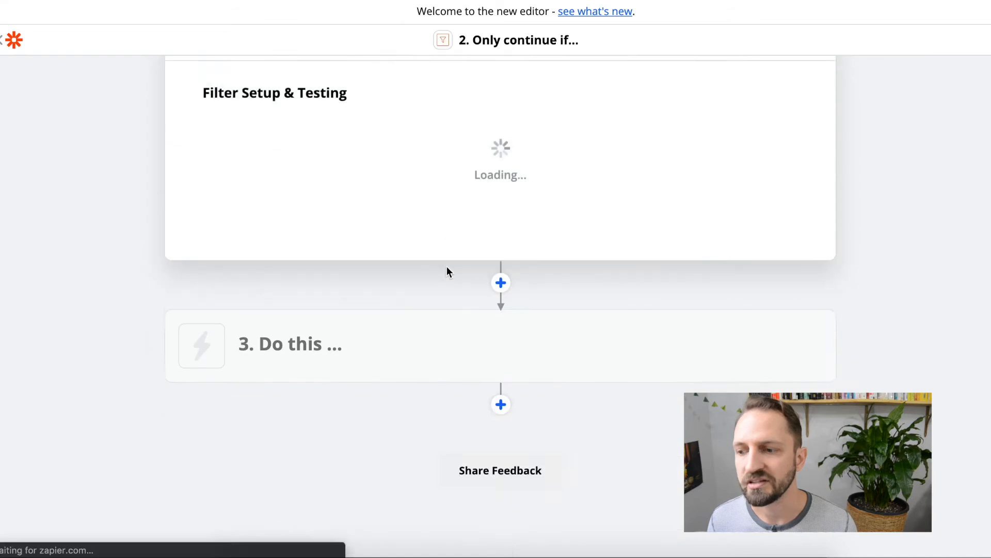
Set the filter to continue only if Send More info? (Text) Contains TRUE, and test it against the sample data
left_click(309, 291)
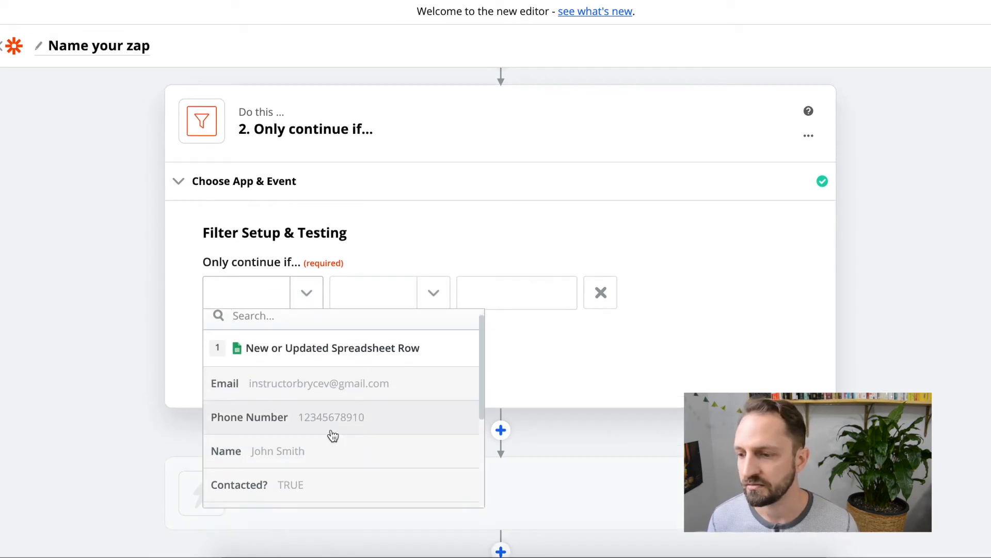
scroll(335, 436, "down", 3)
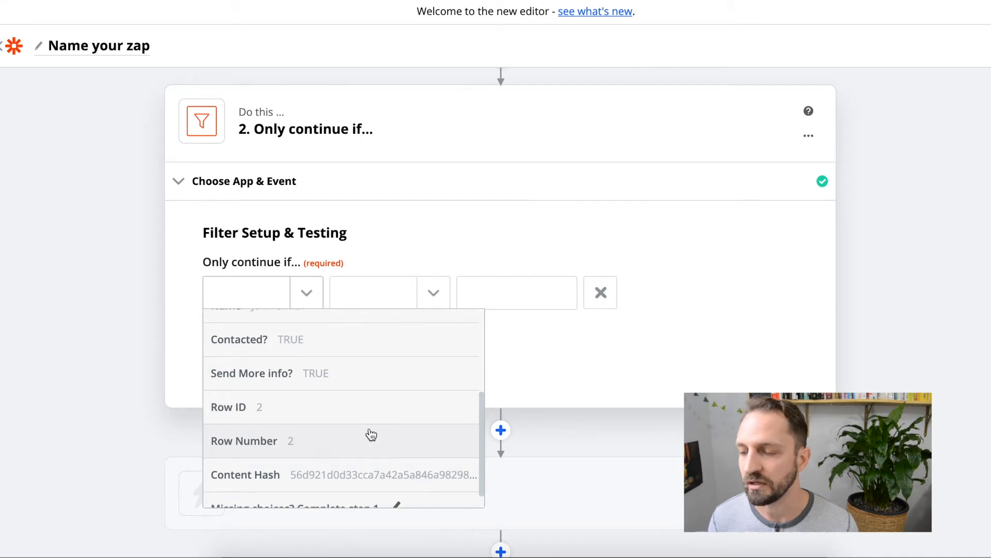
left_click(349, 387)
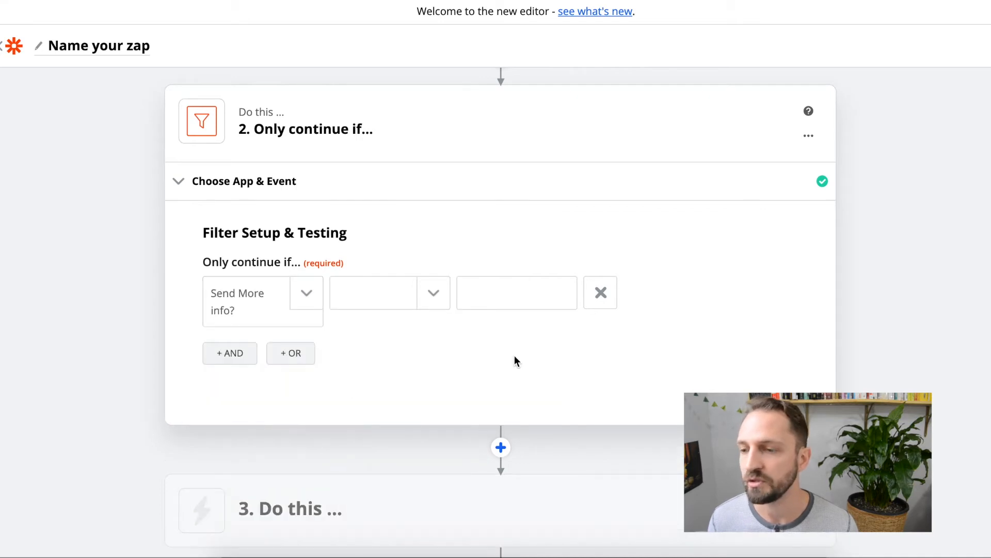
left_click(431, 295)
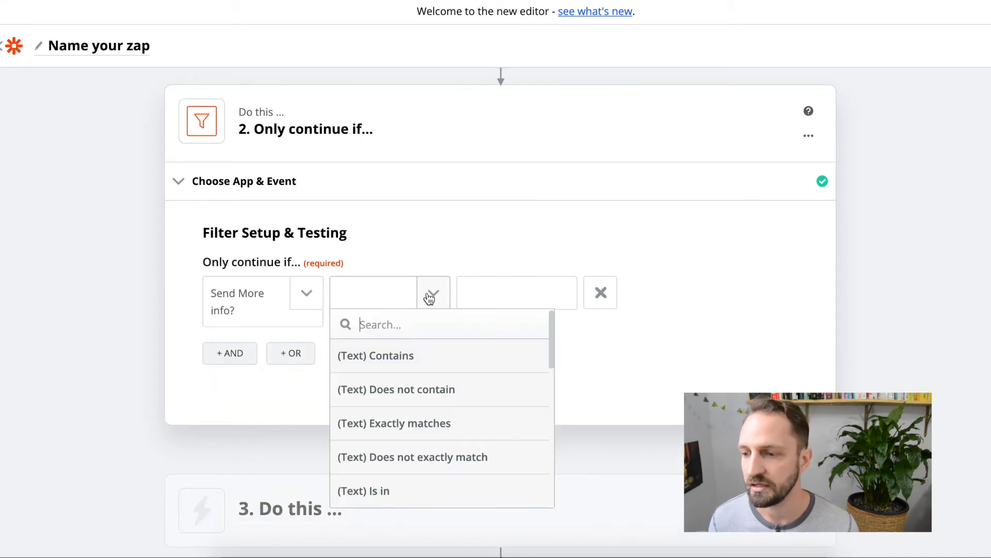
left_click(424, 360)
left_click(492, 291)
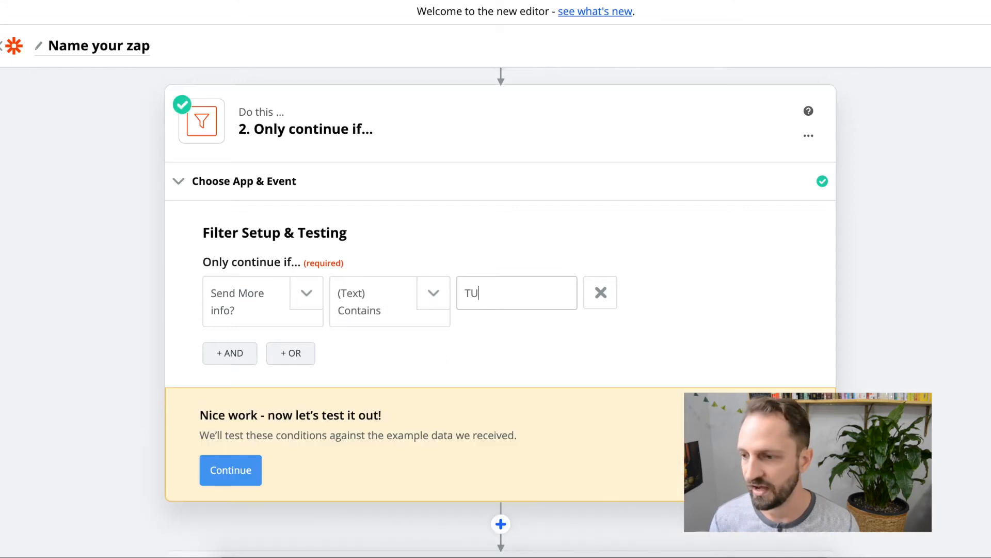
scroll(445, 374, "down", 2)
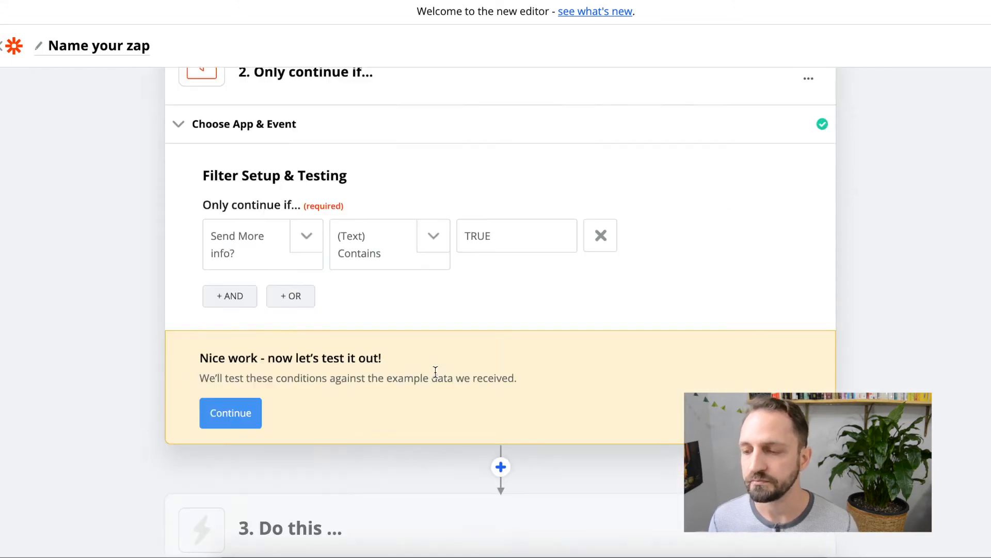
left_click(250, 414)
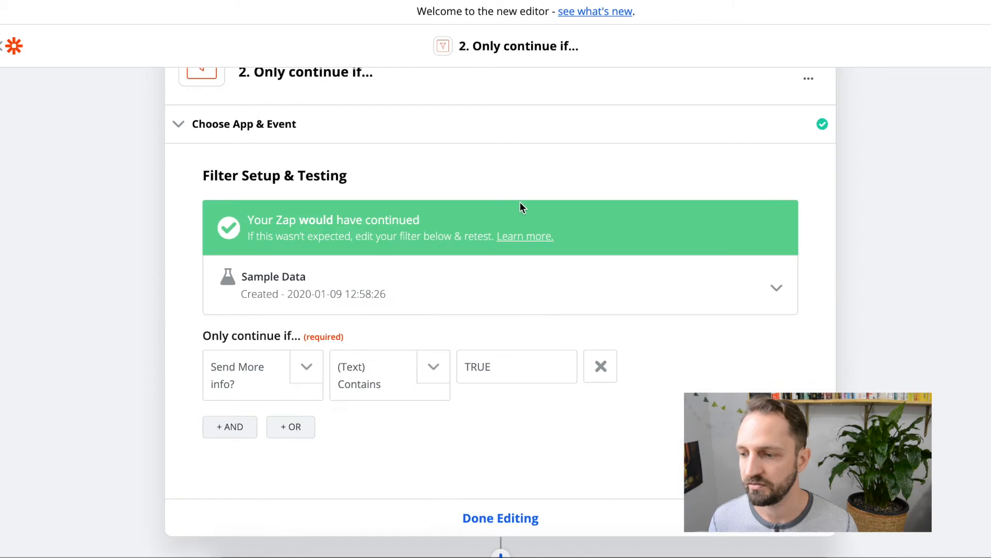
Set the third step to Email by Zapier with the Send Outbound Email event and continue to its customization
scroll(504, 377, "down", 5)
left_click(467, 451)
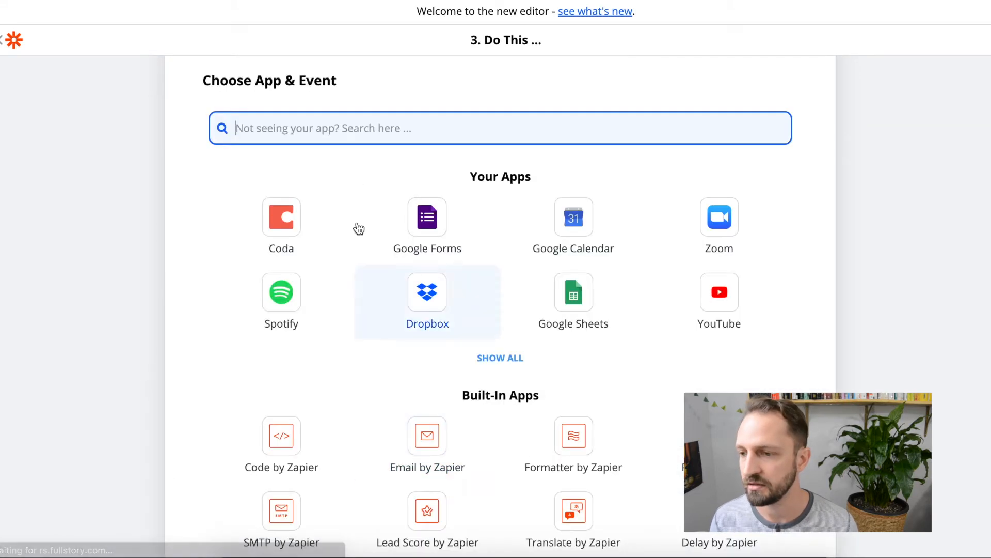
type("em")
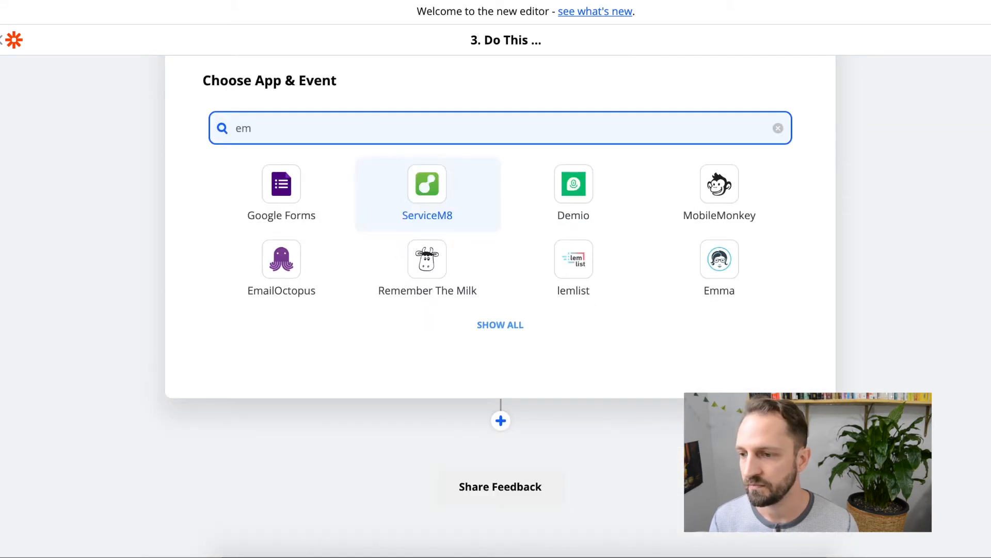
type("ail")
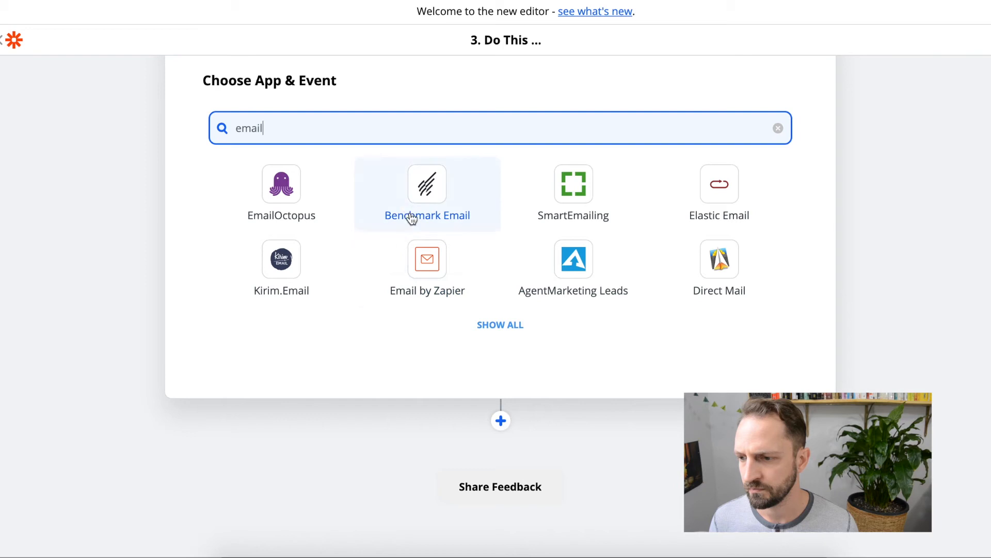
left_click(427, 261)
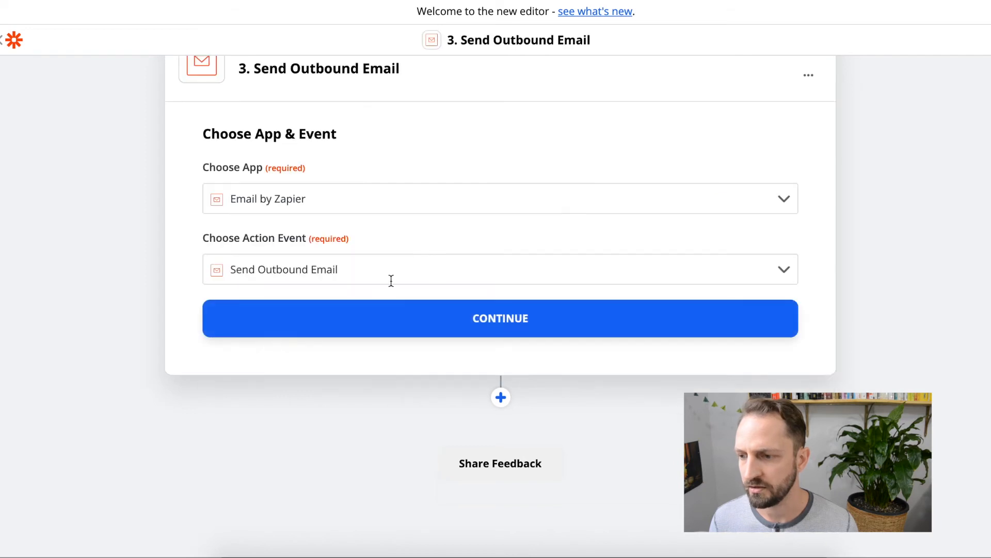
left_click(392, 330)
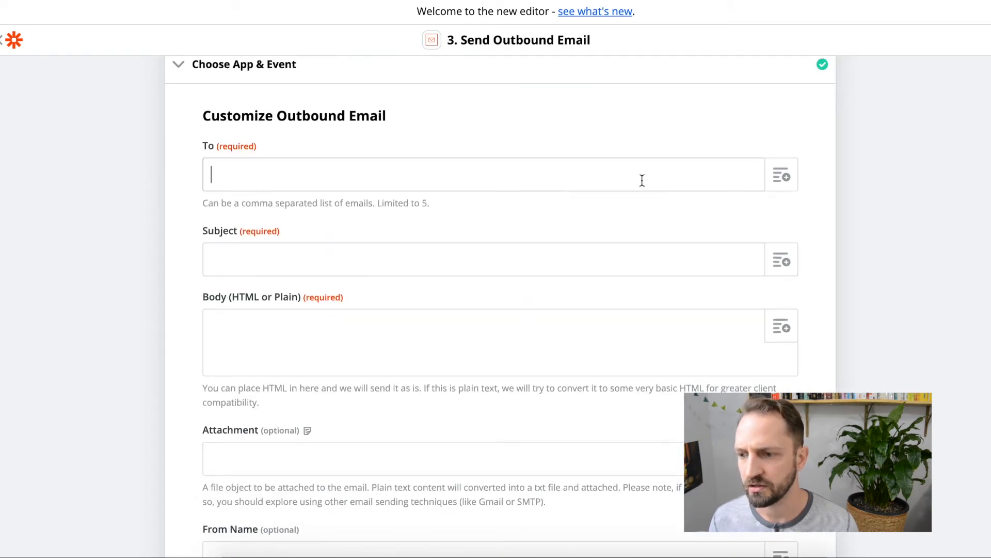
Address the outbound email to the Email field from the spreadsheet row
left_click(782, 175)
left_click(292, 252)
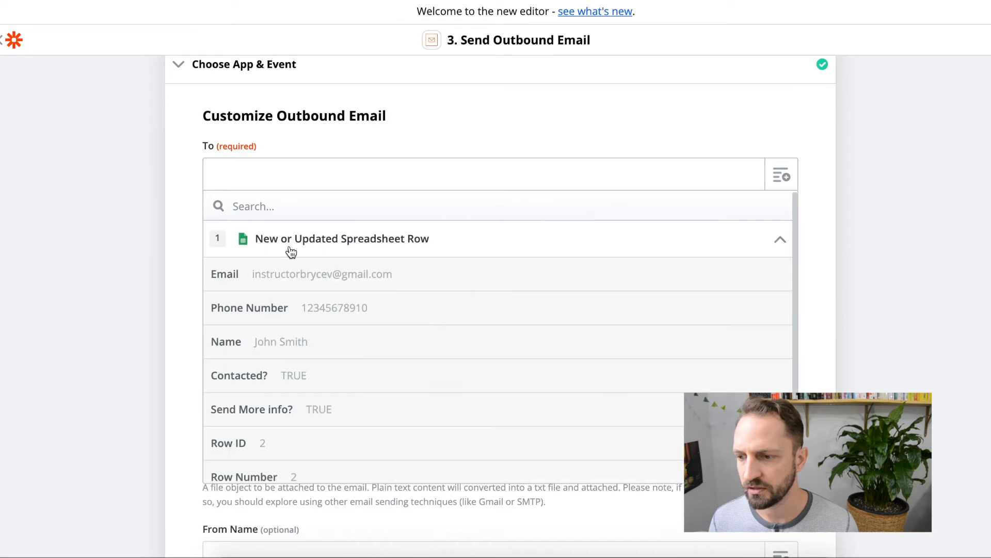
left_click(279, 284)
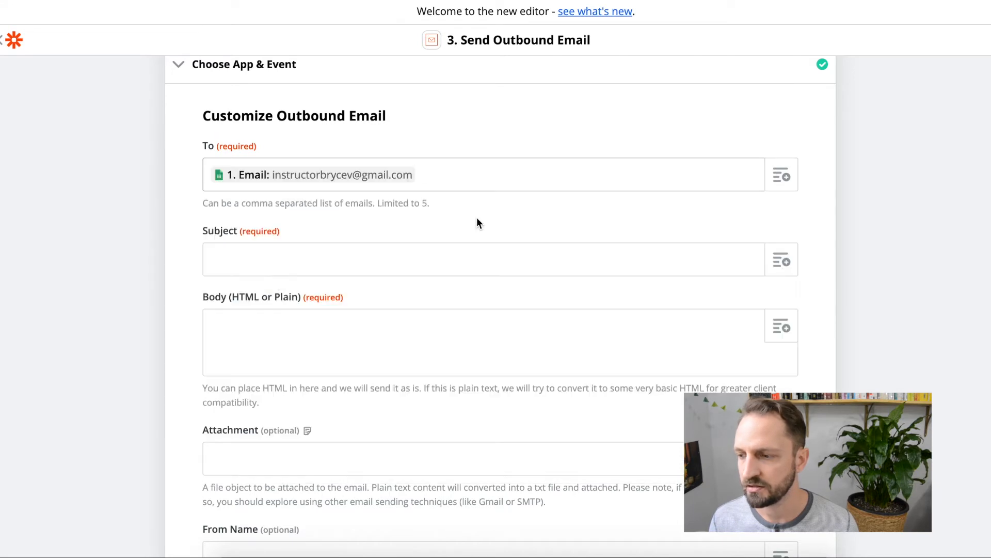
Set the email subject to "The information you requested" and the body to "We'll send information over"
scroll(478, 223, "down", 1)
left_click(672, 233)
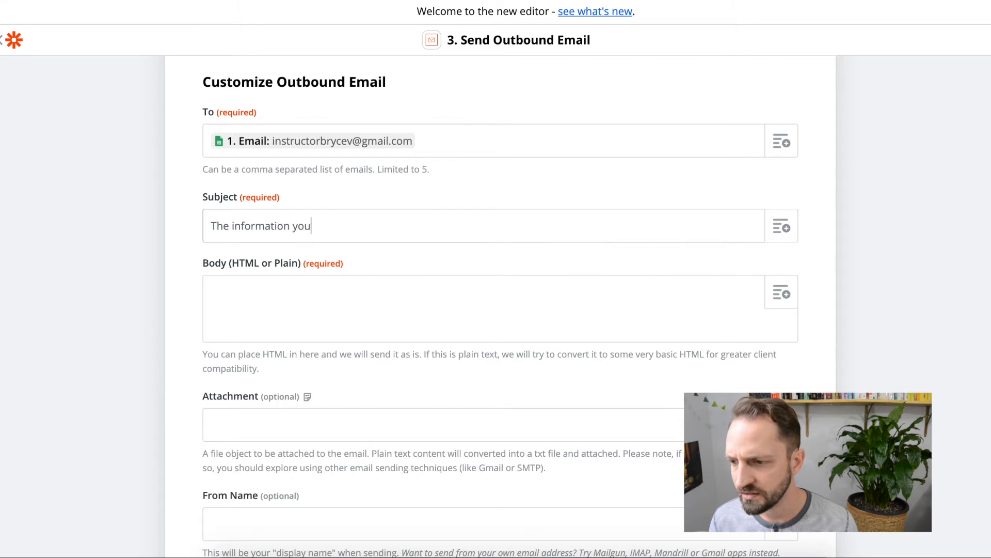
left_click(445, 317)
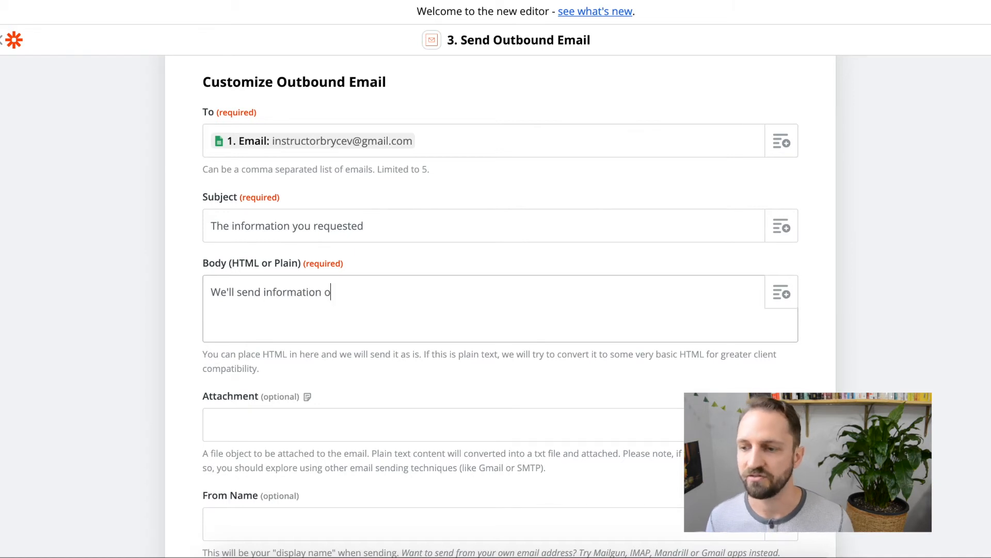
Leave the attachment empty and set the email's From Name to "Our team"
scroll(454, 383, "down", 2)
left_click(291, 368)
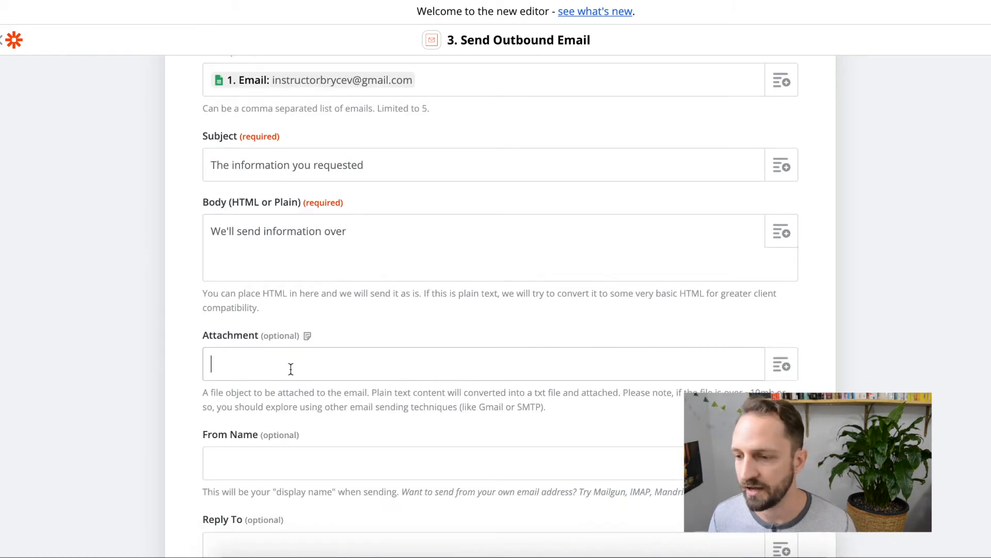
scroll(319, 392, "down", 3)
left_click(269, 355)
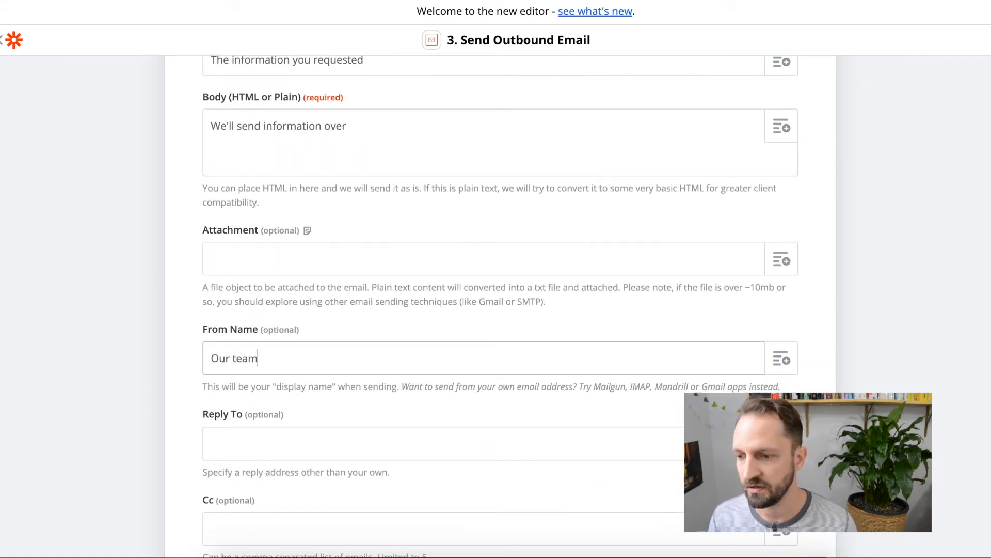
Keep the remaining optional email fields at their defaults, continue, and send a test outbound email
scroll(367, 340, "down", 7)
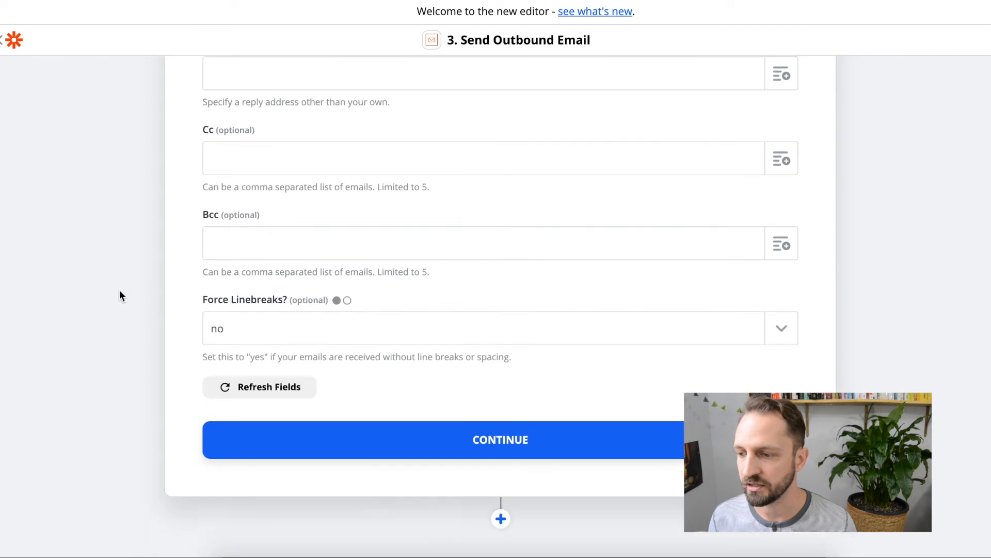
left_click(533, 432)
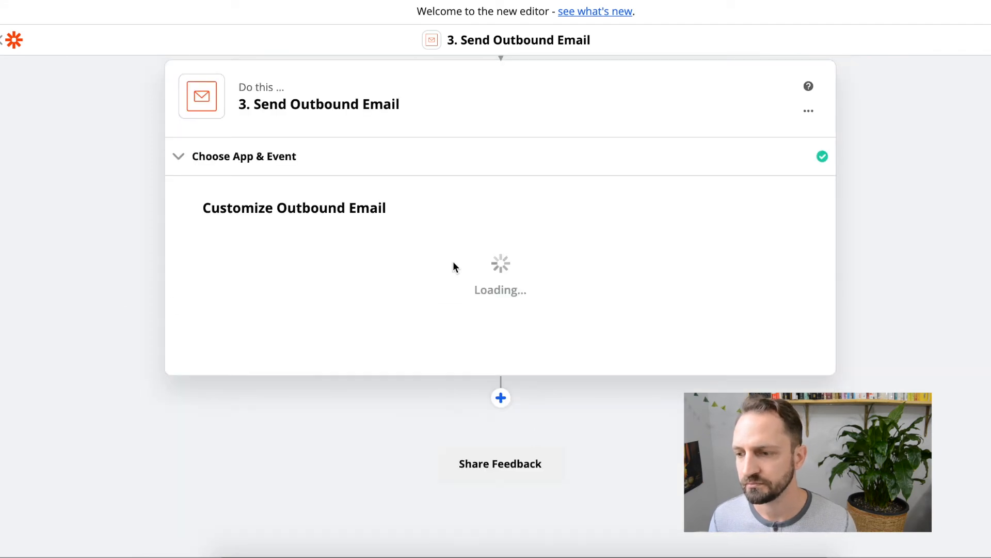
scroll(728, 386, "up", 3)
left_click(422, 499)
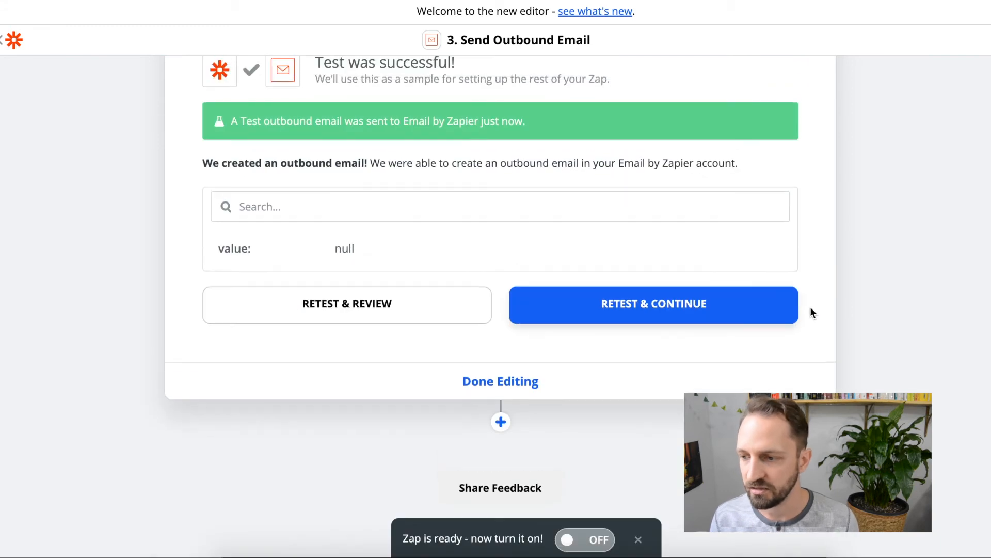
Name the Zap "Send requested info via email" and turn it on
scroll(851, 259, "up", 10)
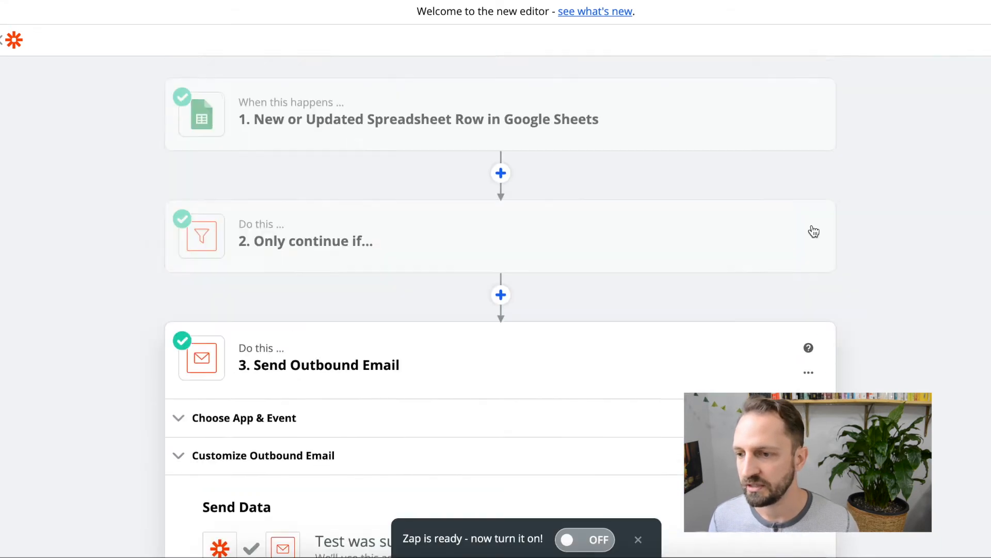
left_click(120, 47)
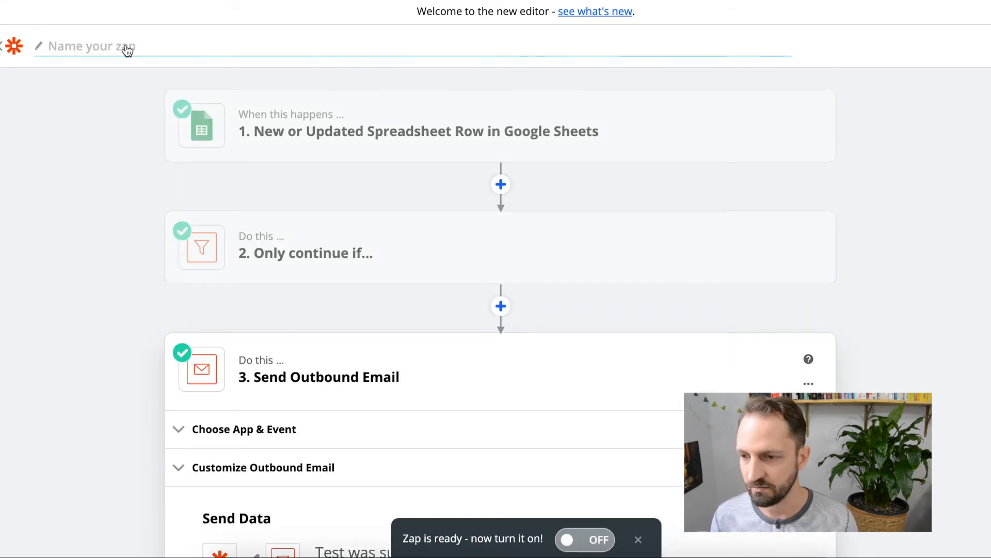
type("Send requested info via emai")
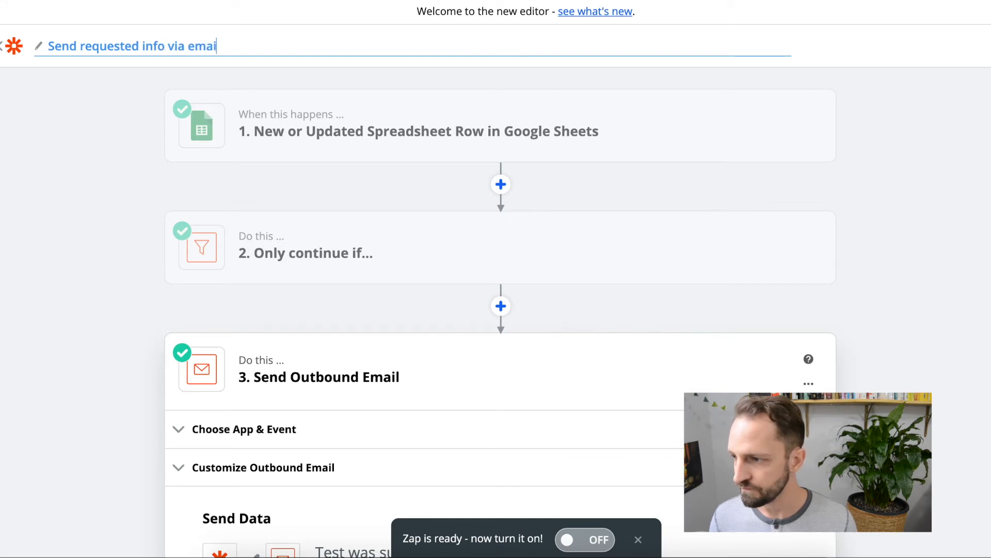
left_click(910, 93)
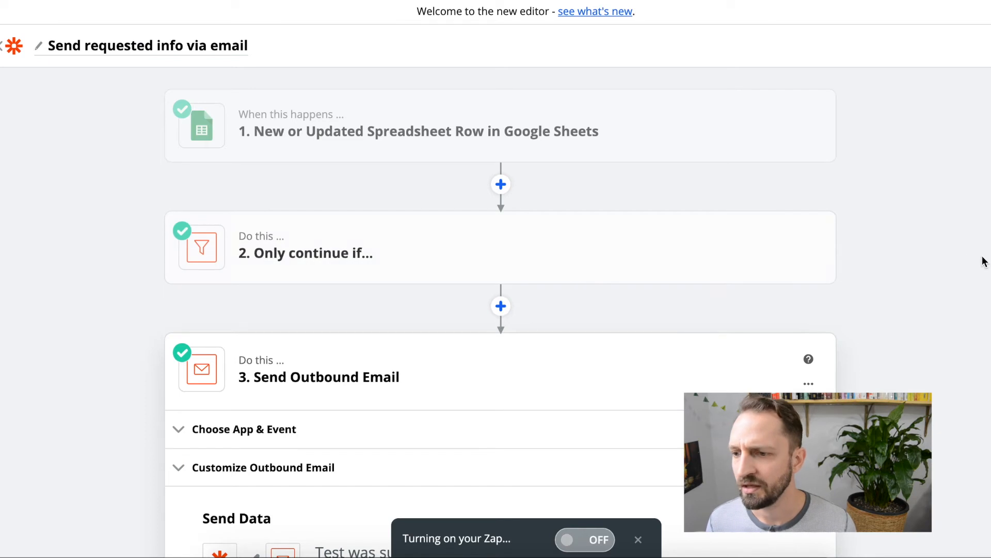
Return to the Zaps list and create a private folder named "Lead Flows"
left_click(14, 45)
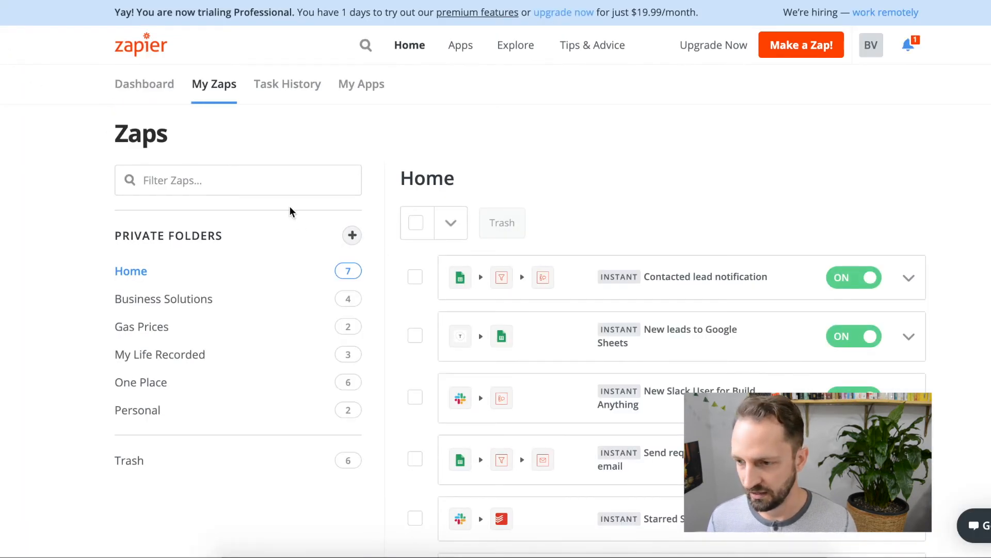
left_click(351, 235)
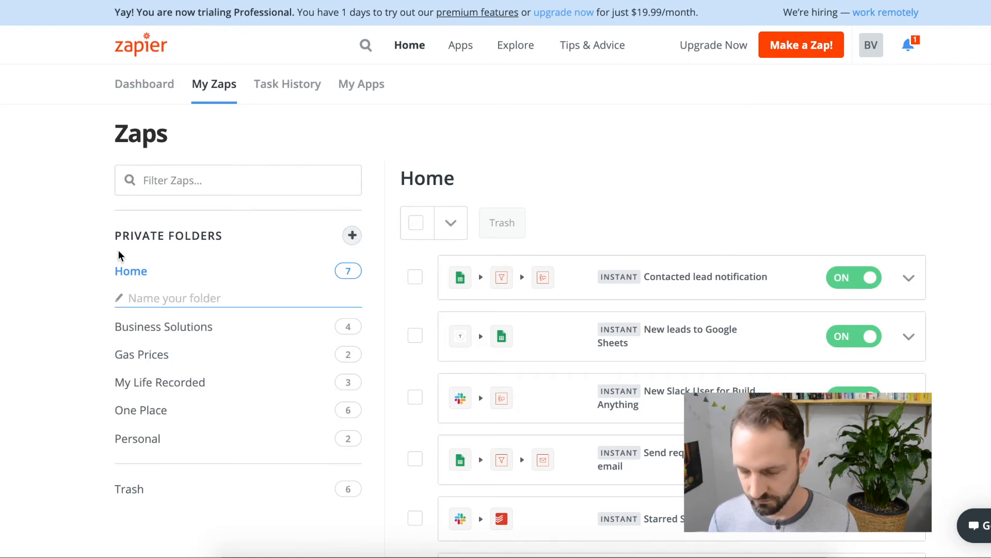
type("Lead Flows")
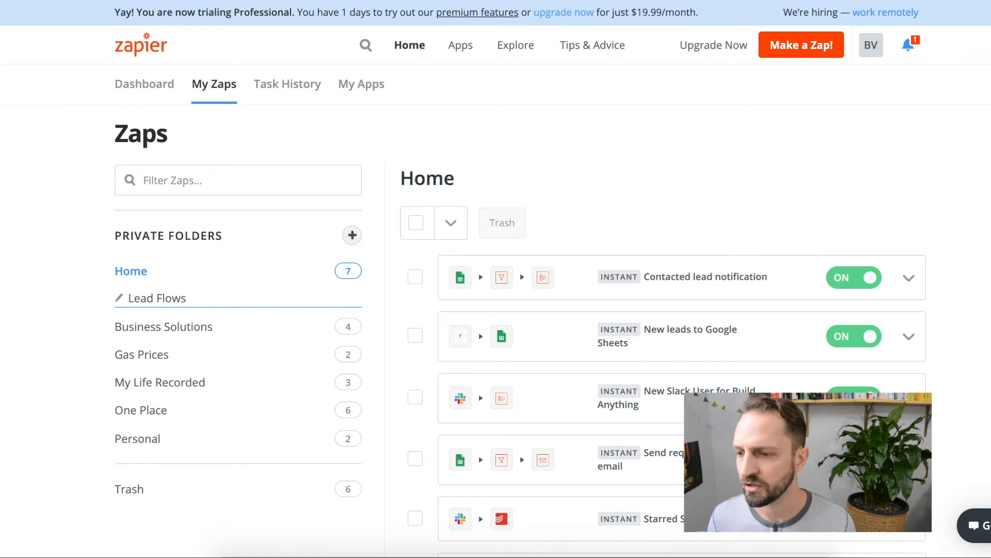
key("Return")
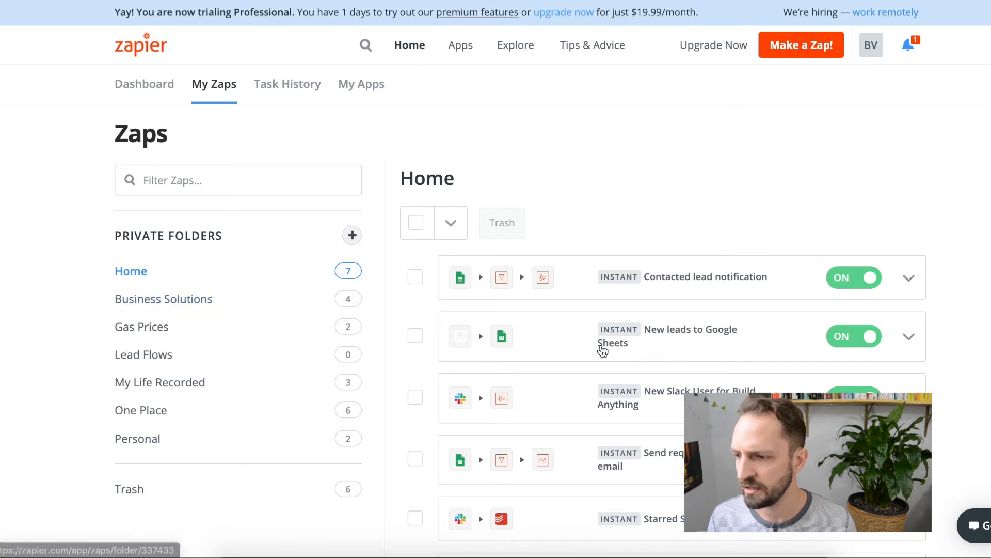
Select the "Send requested info via email", "New leads to Google Sheets" and "Contacted lead notification" Zaps for a bulk move
scroll(764, 294, "down", 3)
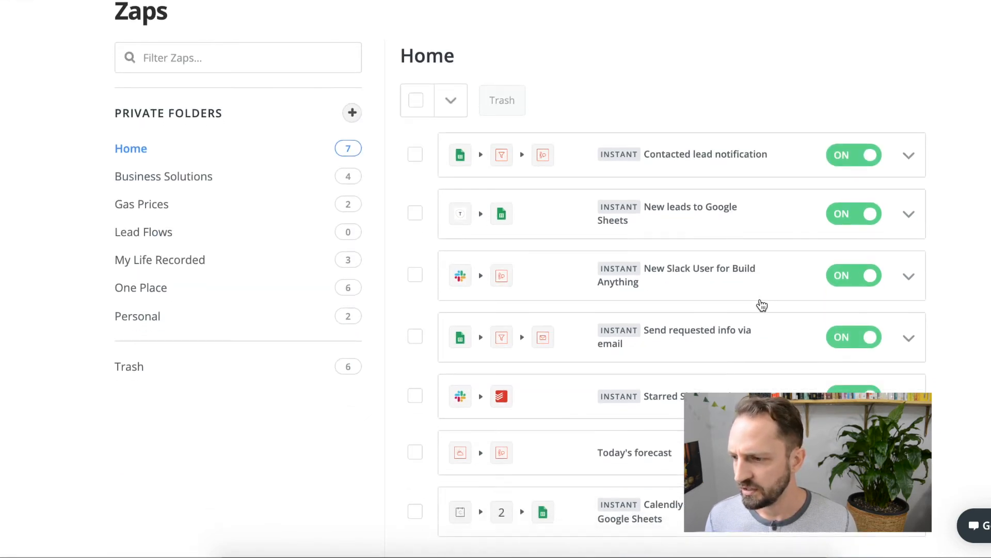
left_click(415, 317)
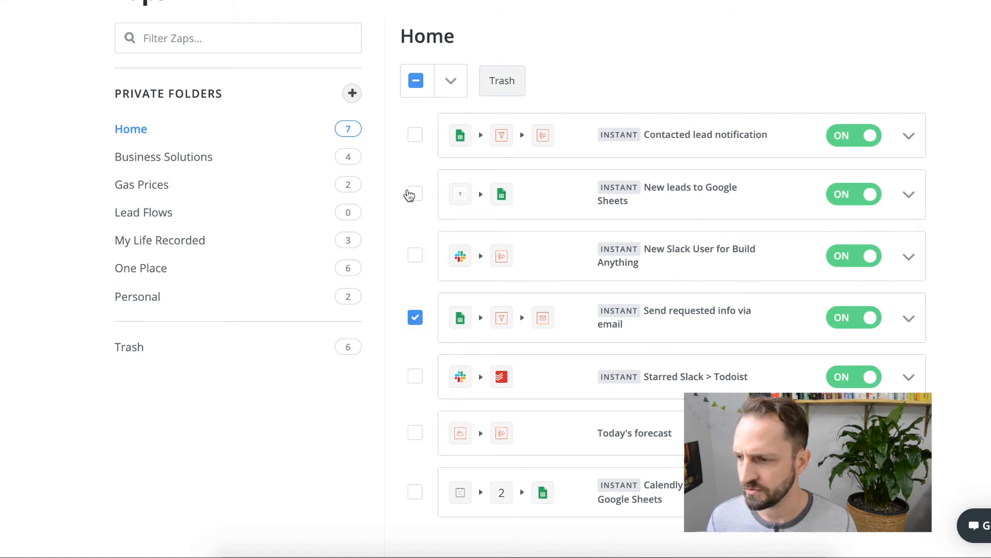
left_click(415, 135)
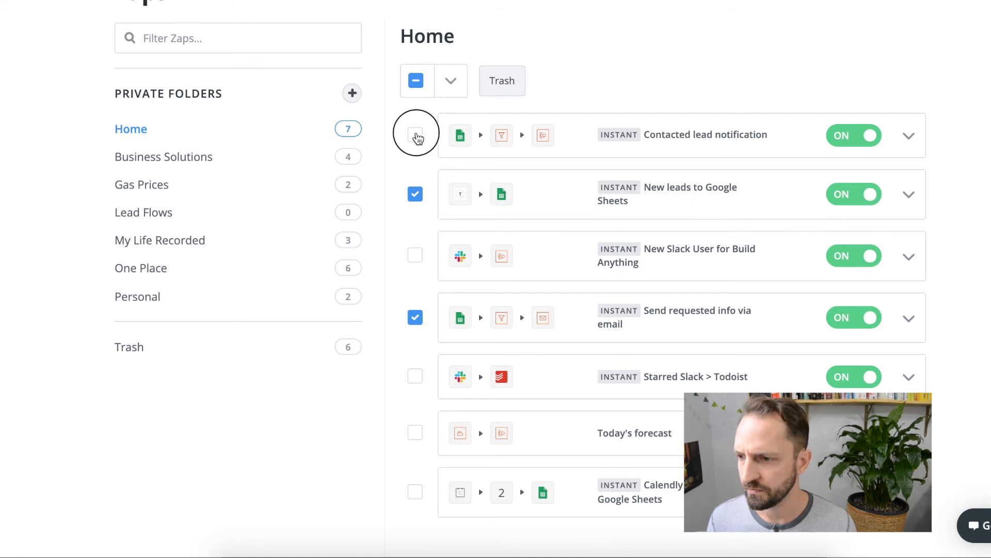
left_click(451, 84)
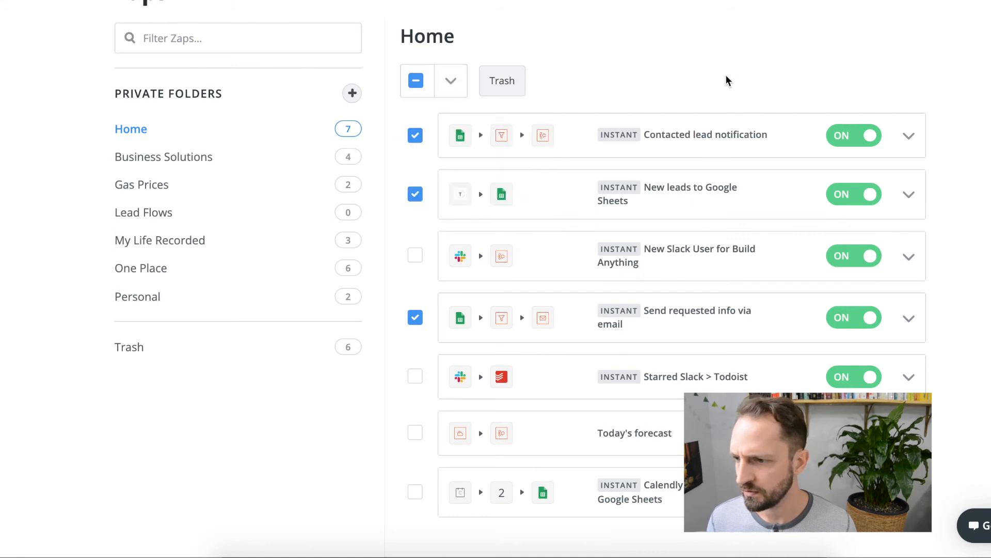
Move the "Contacted lead notification" Zap to the "Lead Flows" folder
left_click(909, 136)
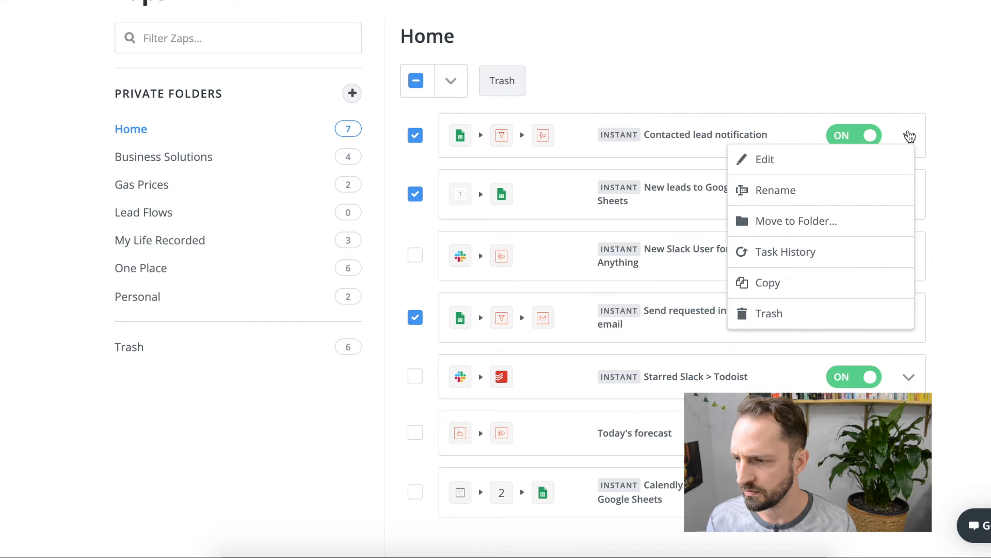
left_click(811, 221)
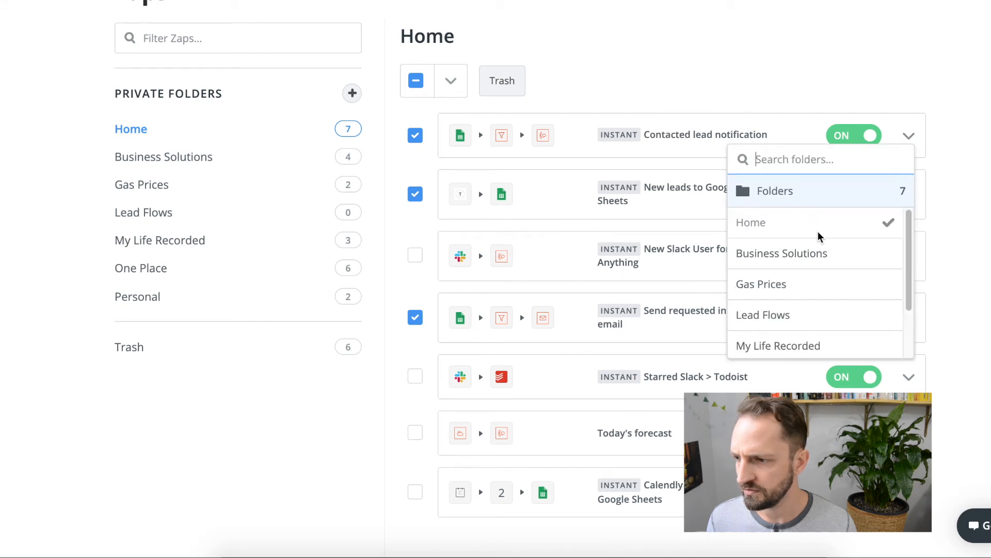
scroll(819, 236, "down", 2)
left_click(814, 254)
Move the "New leads to Google Sheets" and "Send requested info via email" Zaps to the "Lead Flows" folder
left_click(909, 198)
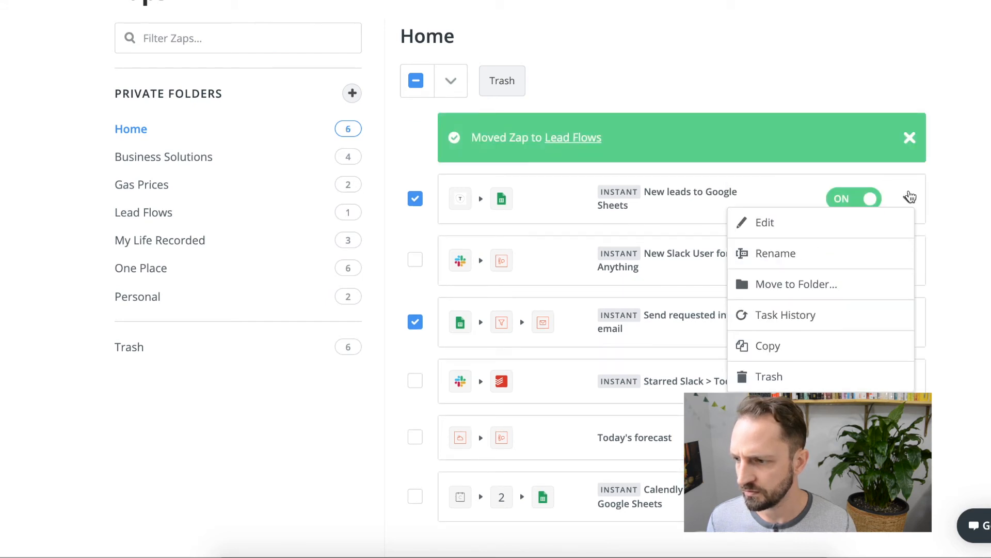
scroll(814, 346, "down", 1)
left_click(799, 254)
left_click(796, 348)
left_click(909, 293)
left_click(805, 378)
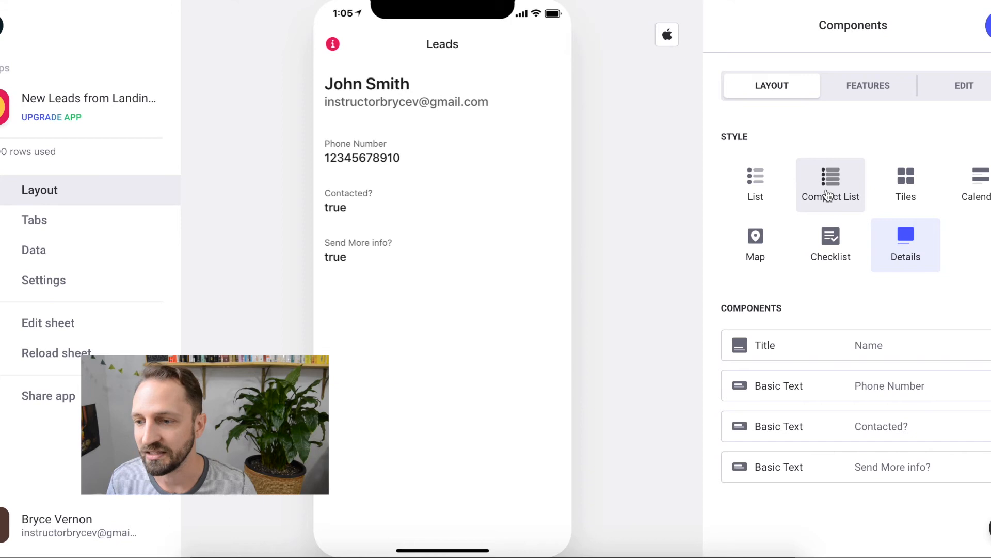
Switch to Glide, set the Leads screen to the Compact List style, and add a "Contacted?" checkbox to the lead detail screen
left_click(828, 195)
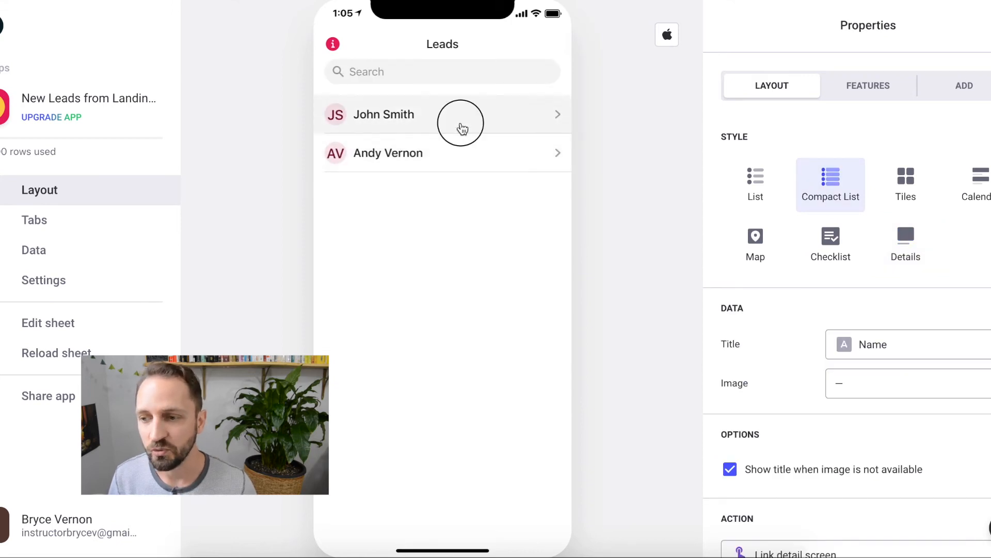
left_click(461, 125)
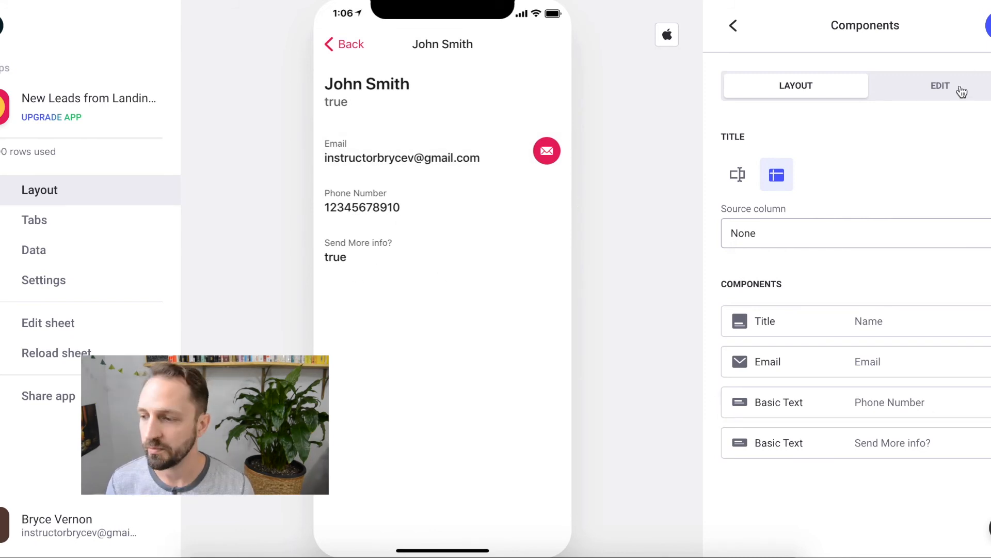
left_click(990, 25)
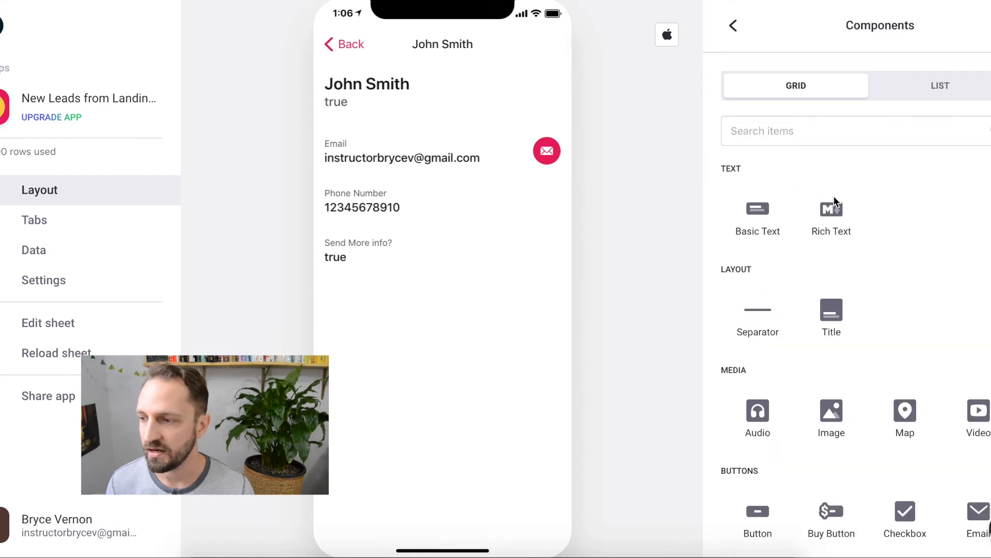
left_click(820, 135)
type("check")
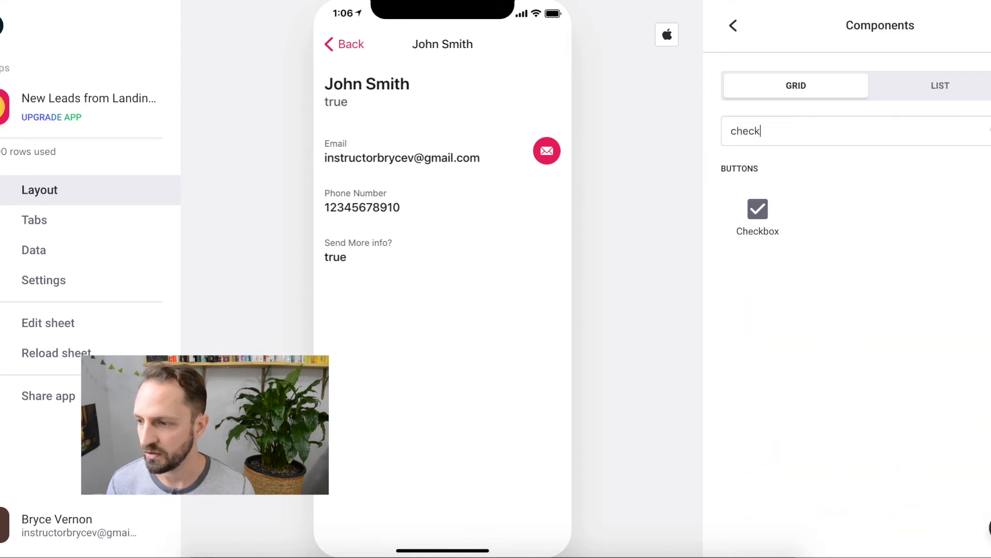
left_click(744, 228)
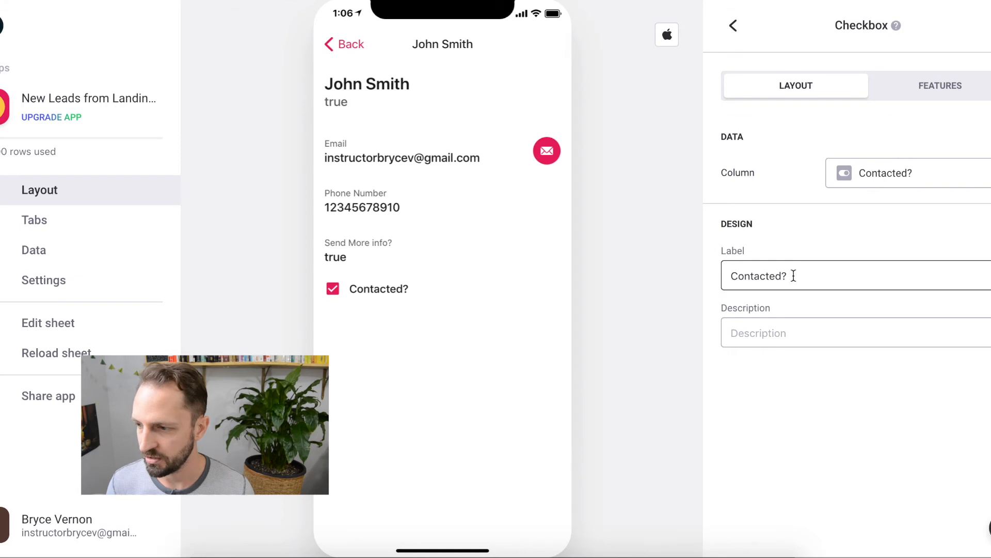
left_click(730, 26)
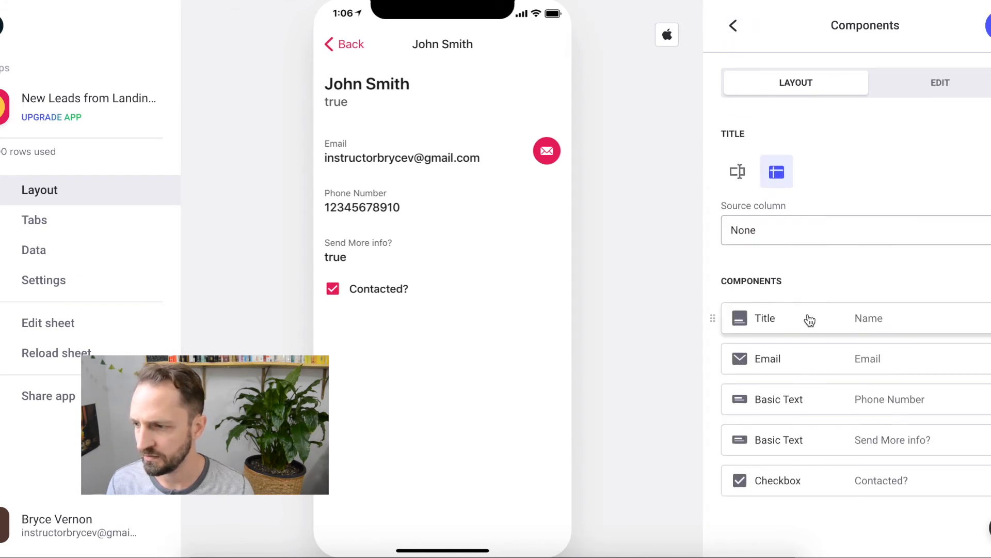
Delete the "Send More info?" basic text component from the lead detail screen
left_click(887, 445)
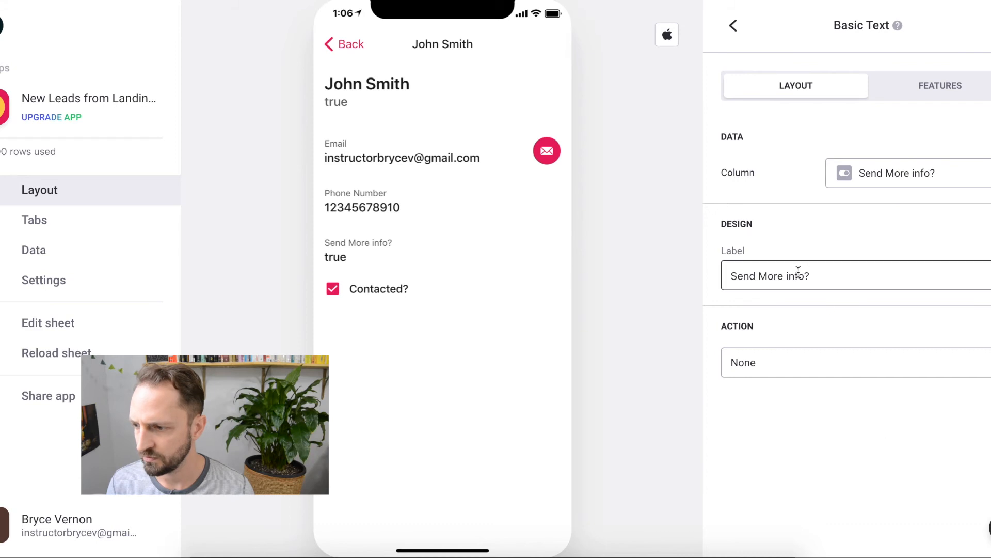
left_click(913, 173)
left_click(839, 165)
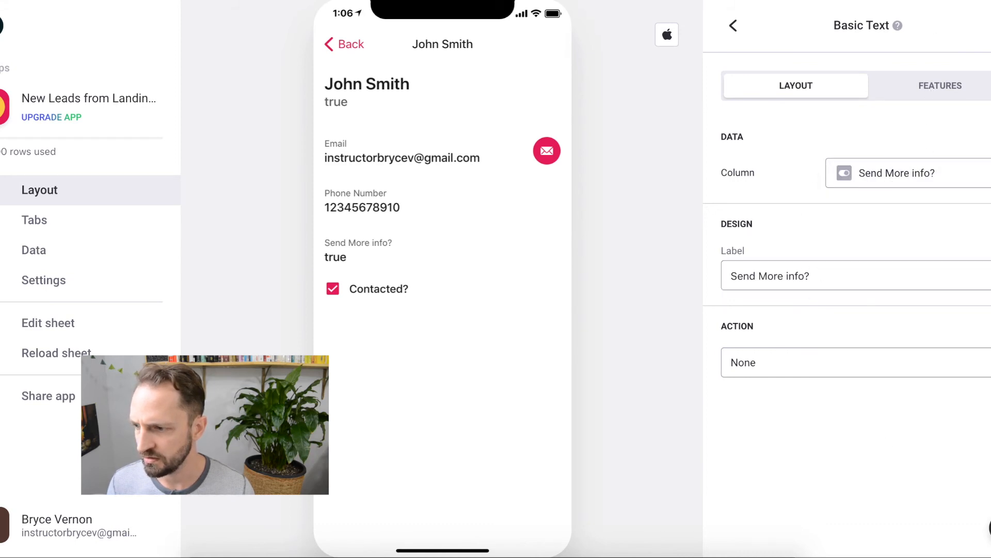
left_click(990, 26)
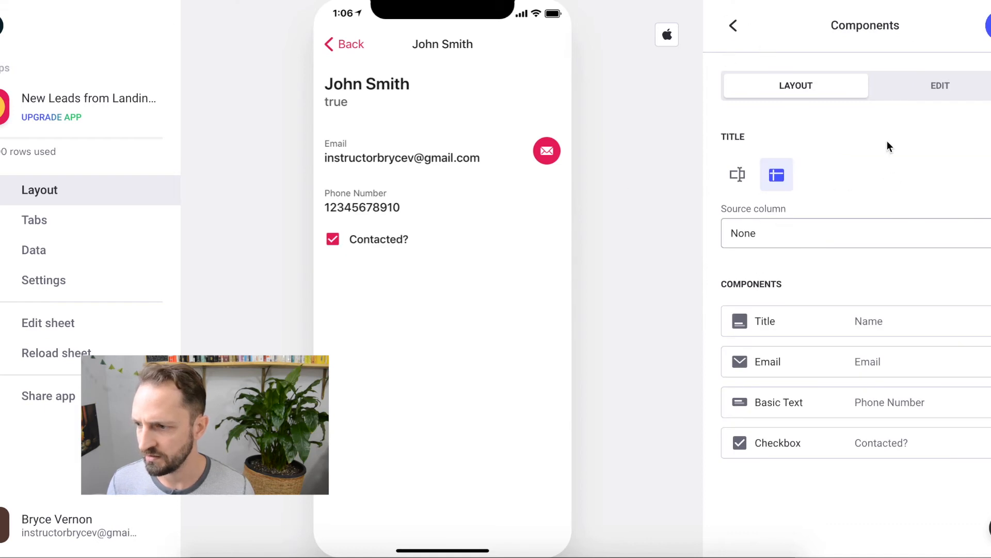
Add a checkbox component linked to the "Send More info?" column on the lead detail screen
left_click(989, 27)
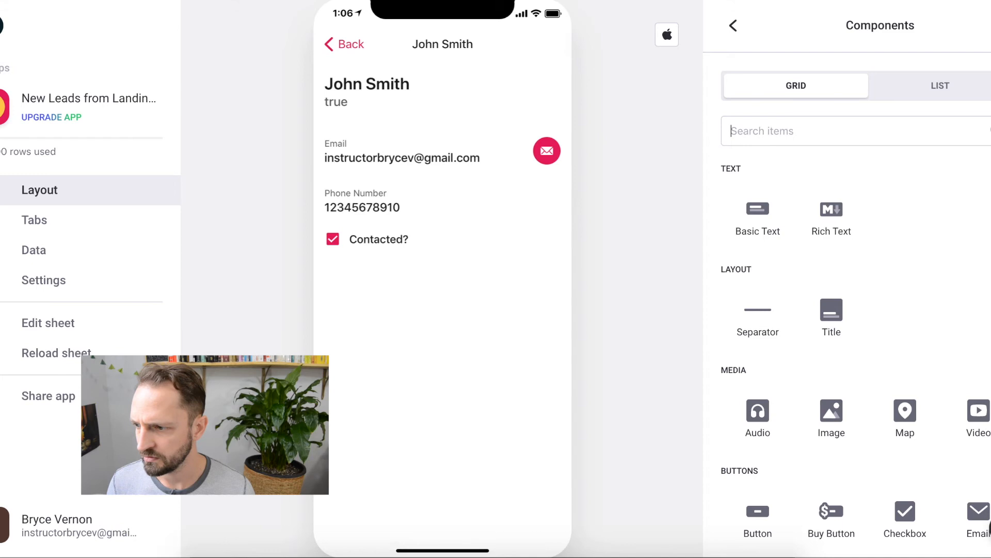
type("check")
left_click(755, 205)
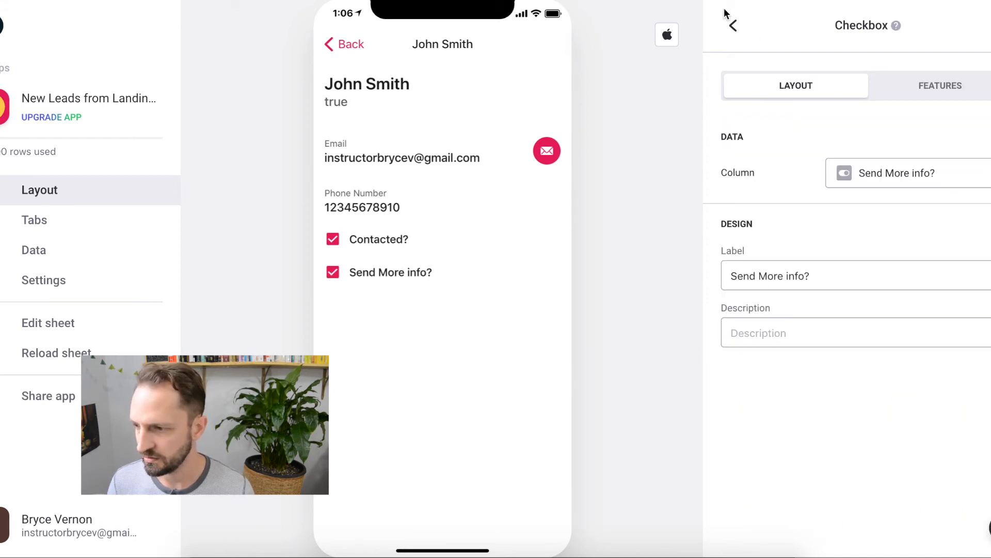
left_click(734, 26)
Check the detail screens of both leads in the app preview and return to the Leads list
left_click(351, 47)
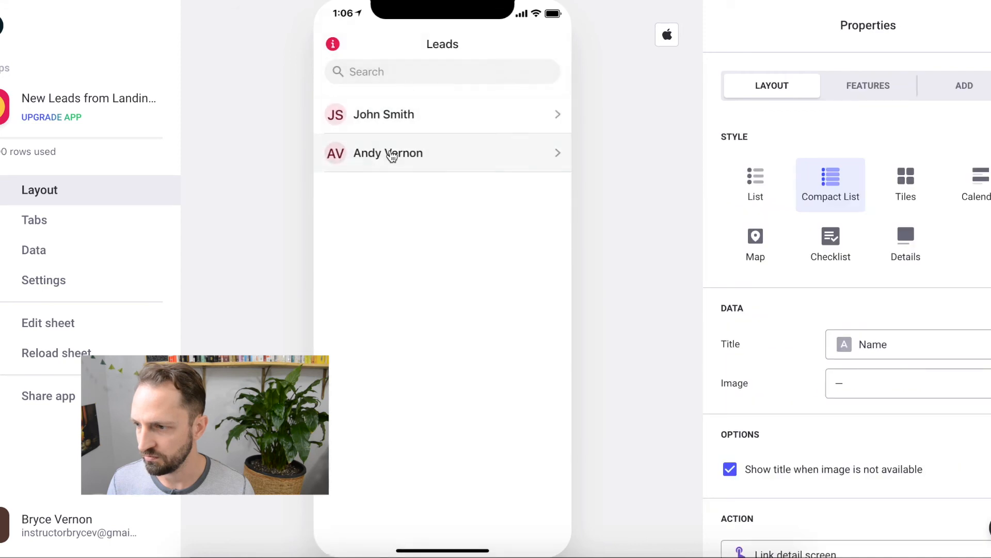
left_click(398, 114)
left_click(351, 45)
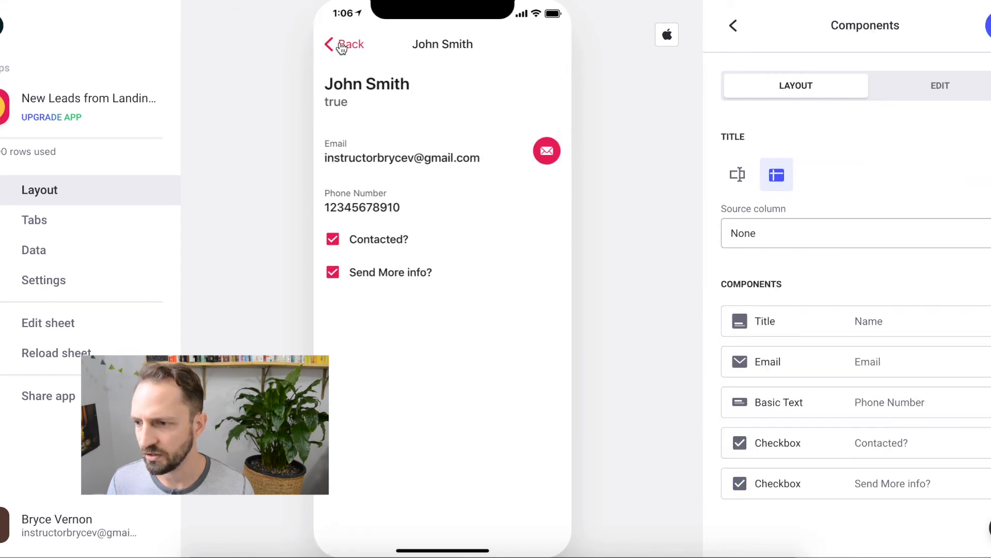
left_click(441, 155)
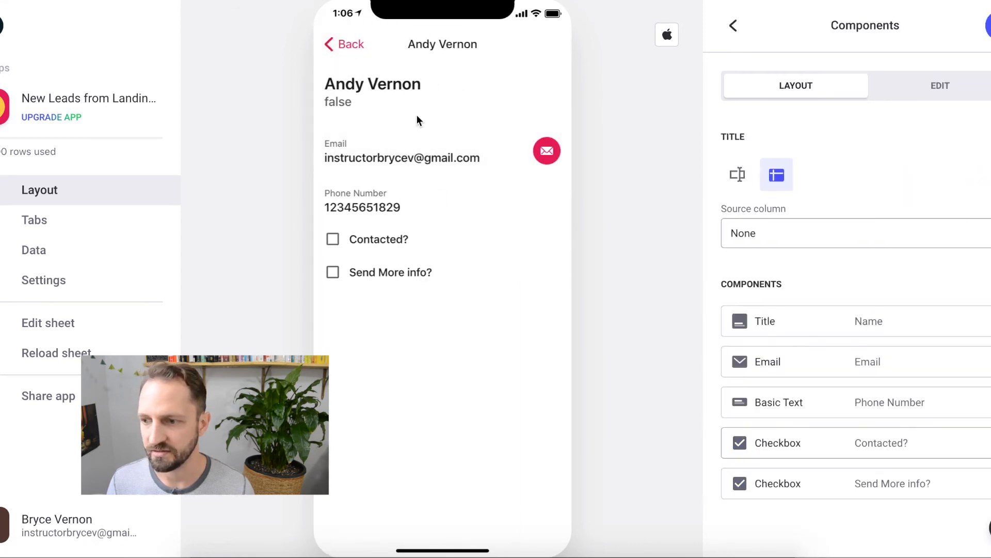
left_click(352, 47)
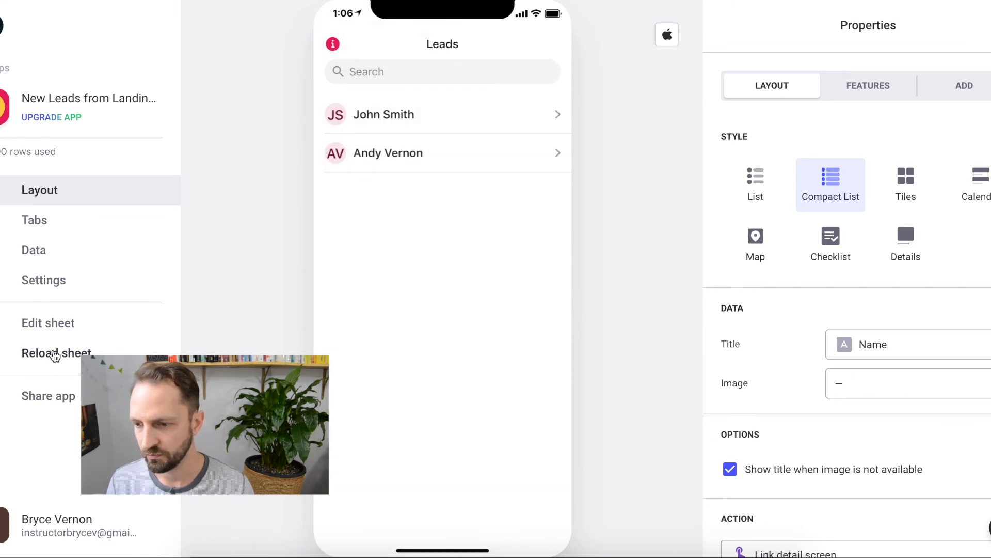
Reload the sheet data and open the shareable app in the browser
left_click(56, 356)
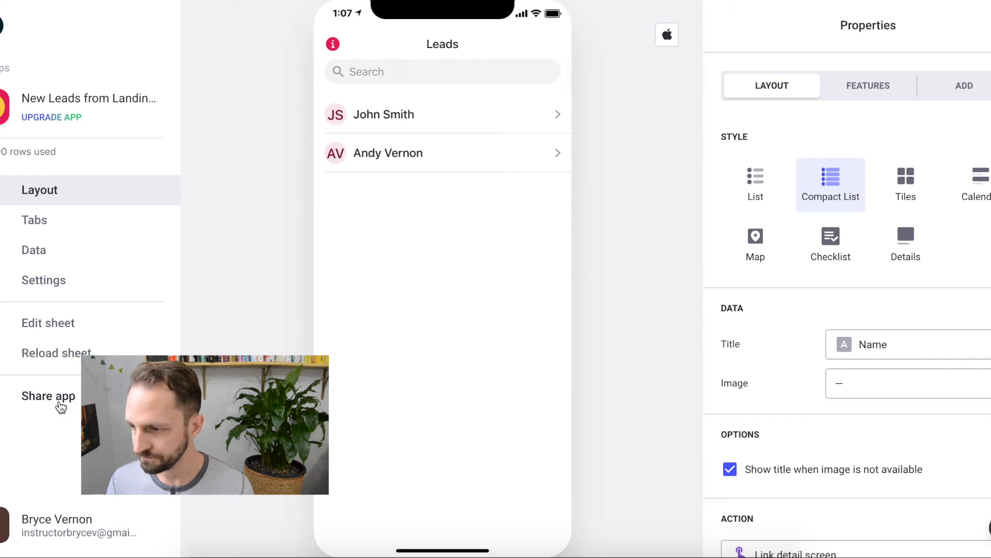
left_click(60, 407)
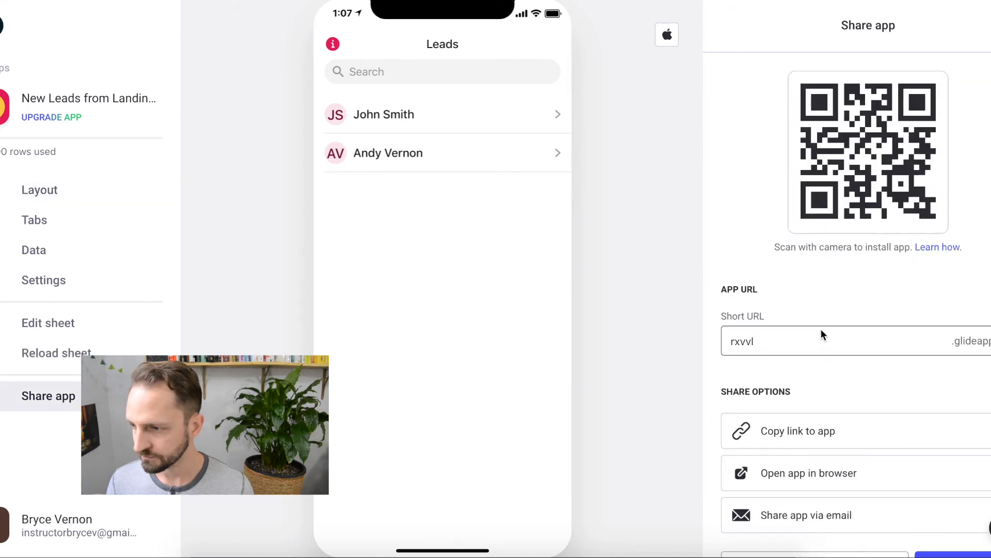
left_click(854, 477)
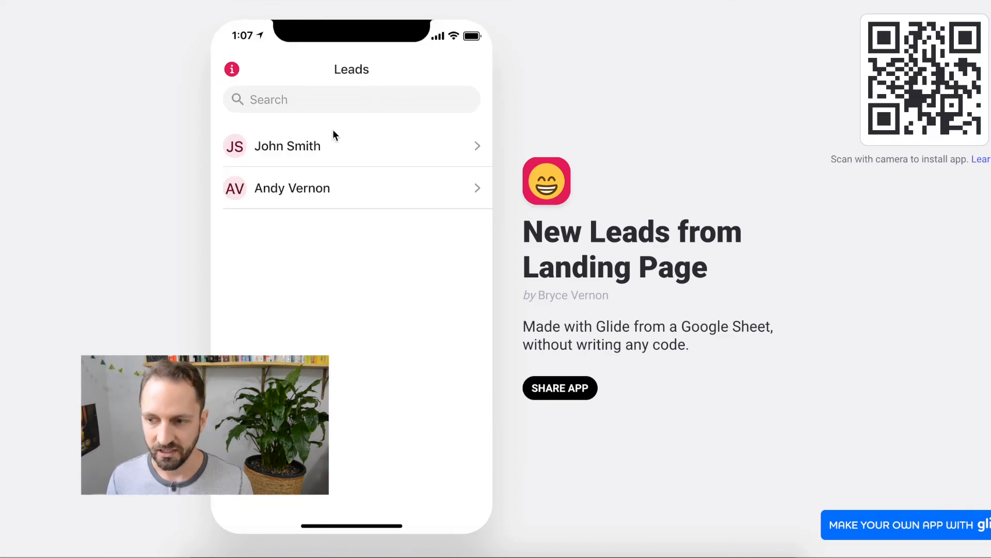
Mark the second lead as "Contacted?" and "Send More info?" in the published app, then return to the Leads list
left_click(353, 197)
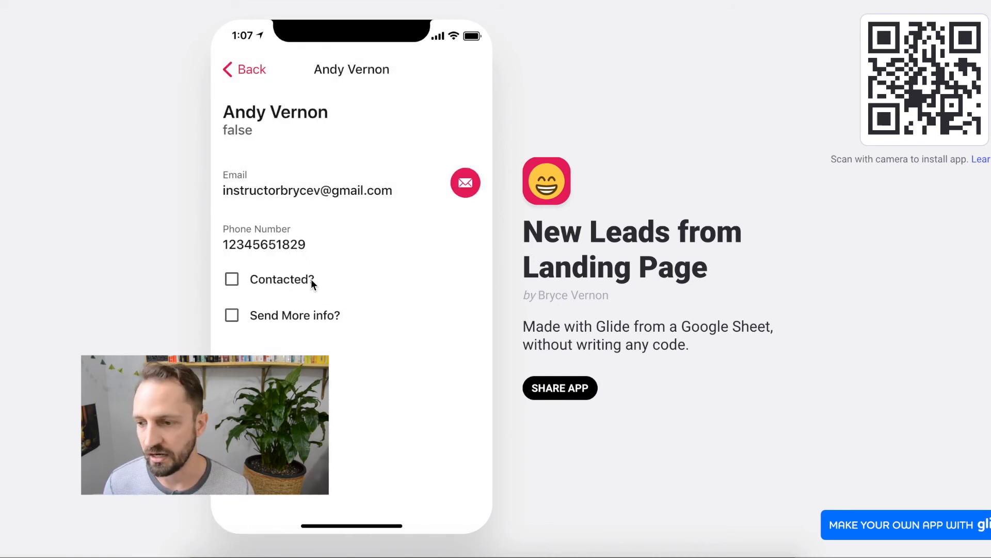
left_click(231, 280)
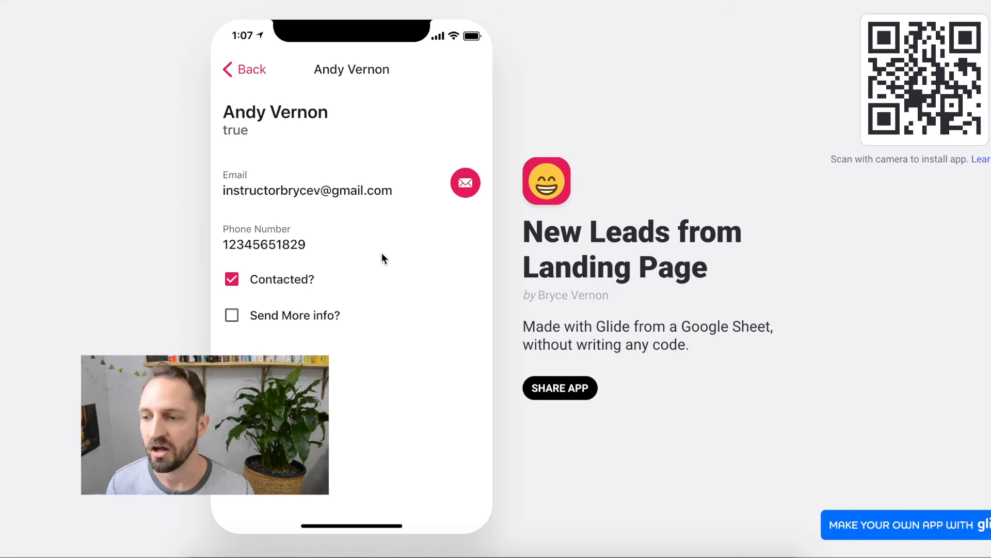
left_click(232, 315)
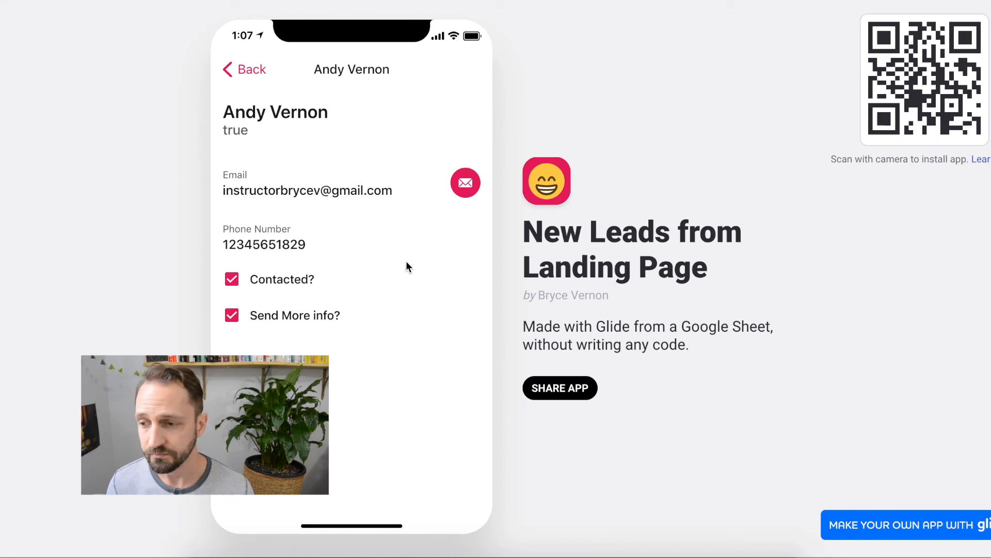
left_click(258, 71)
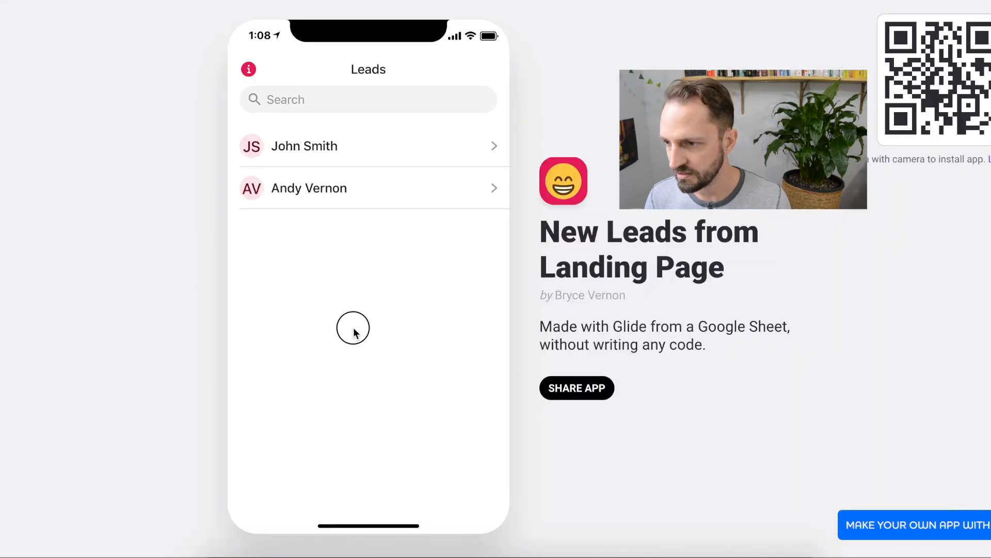
Switch to Gmail, read the "The information you requested" email from "Our team", and return to the inbox
left_click_drag(354, 329, 355, 0)
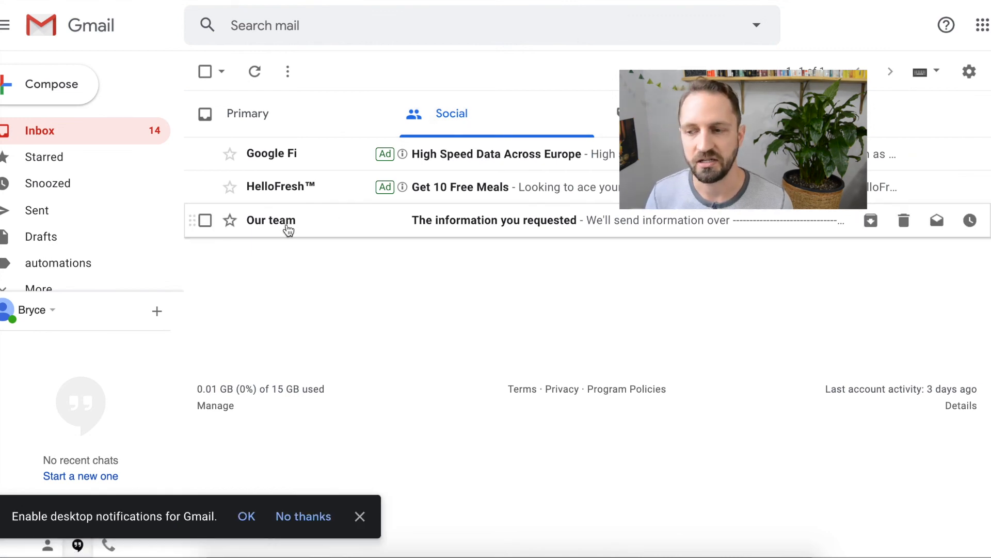
left_click(506, 230)
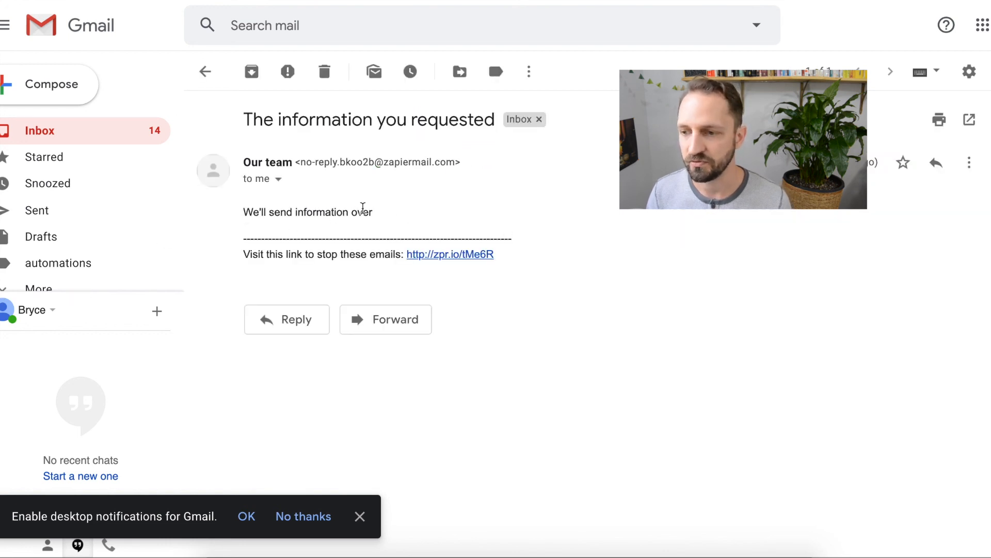
left_click(206, 73)
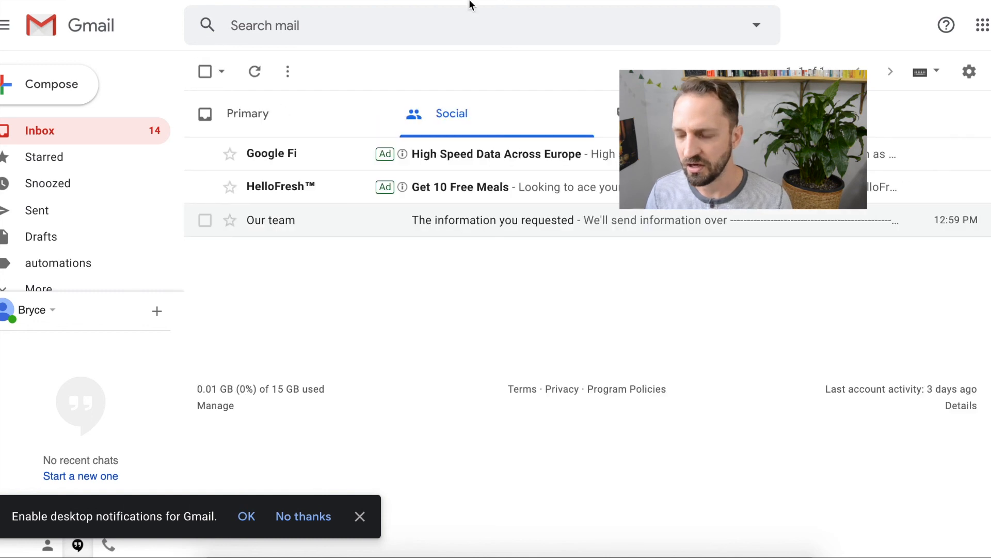